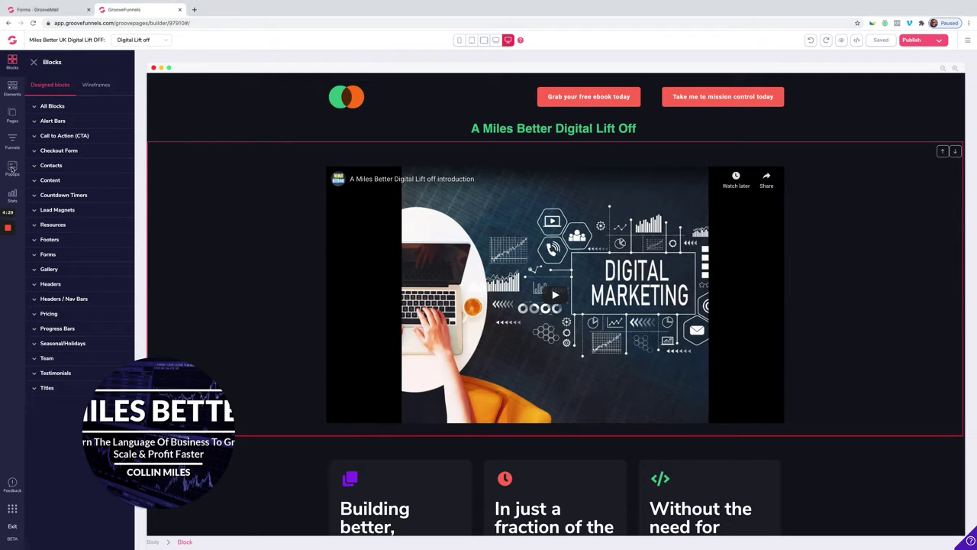
Create a new popup named Email and set it to appear on all pages
{"action": "left_click", "coordinate": [12, 169]}
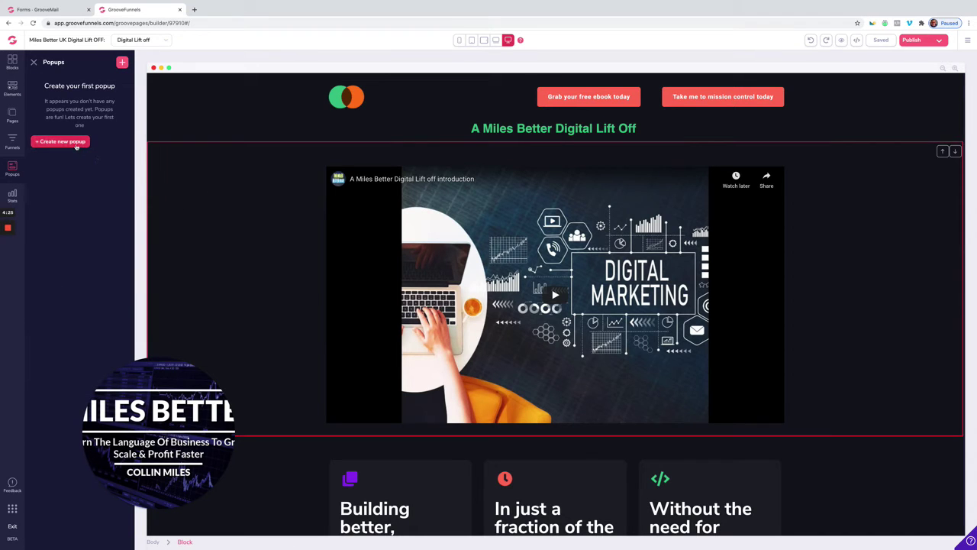
{"action": "left_click", "coordinate": [76, 143]}
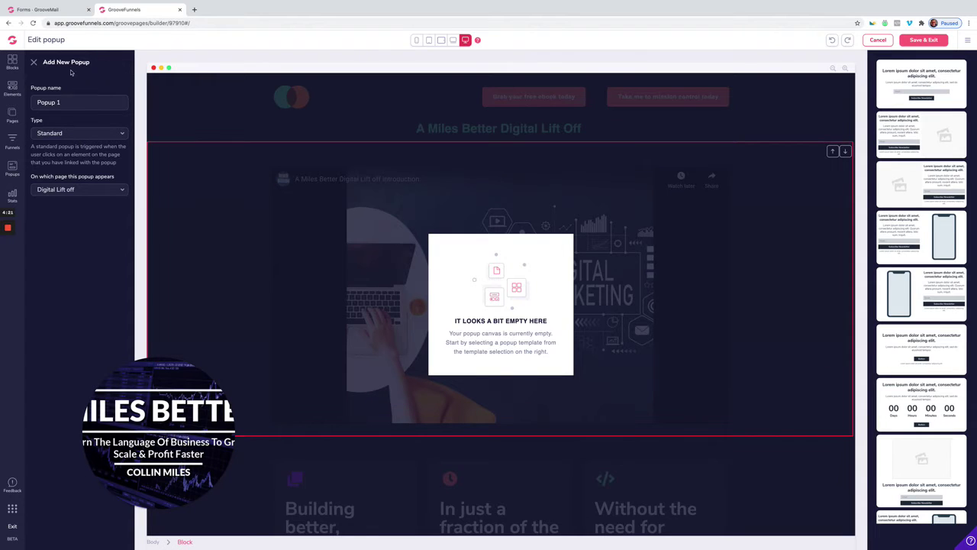
{"action": "triple_click", "coordinate": [64, 102]}
{"action": "type", "text": "Email"}
{"action": "left_click", "coordinate": [88, 194]}
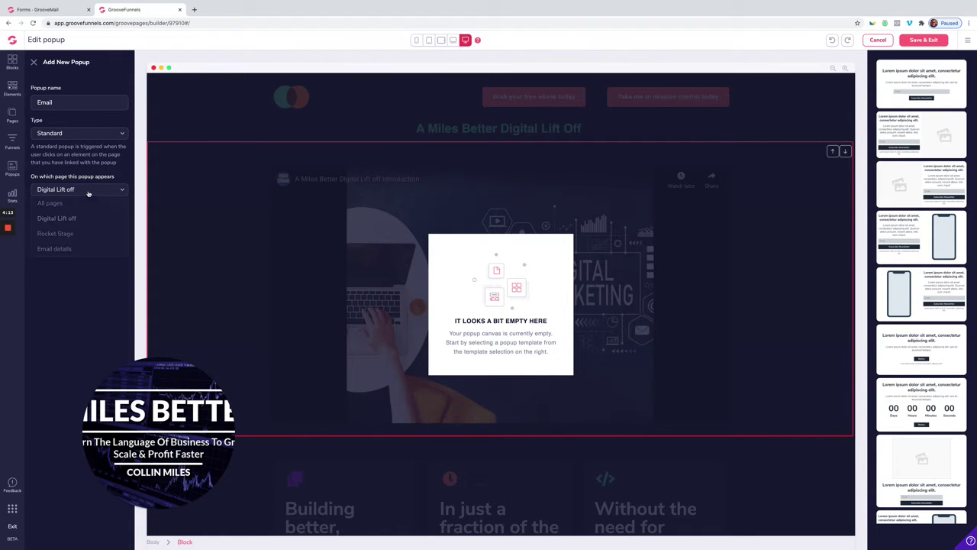
{"action": "left_click", "coordinate": [68, 206]}
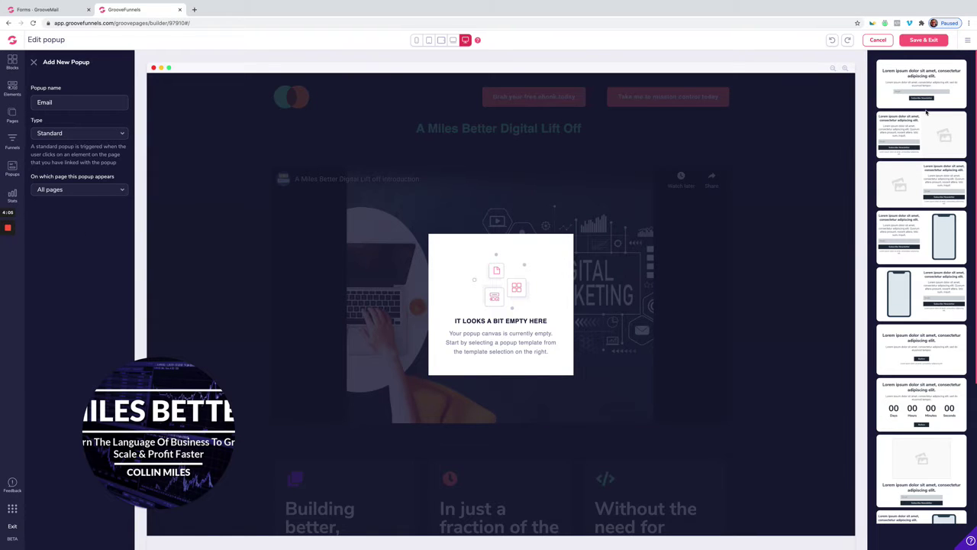
Apply the popup template with an image placeholder beside a heading, paragraph, email field and subscribe button
{"action": "scroll", "coordinate": [932, 290], "scroll_direction": "down", "scroll_amount": 3}
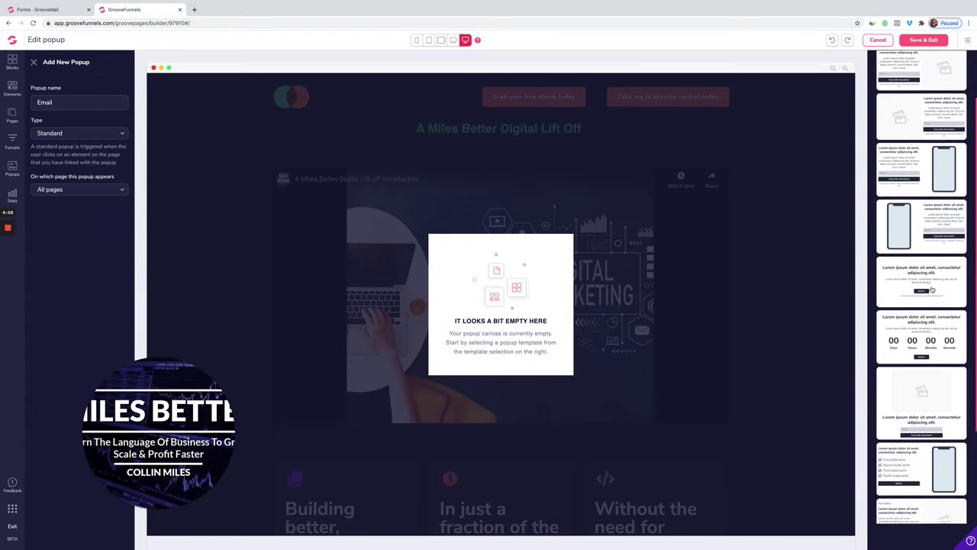
{"action": "scroll", "coordinate": [931, 290], "scroll_direction": "down", "scroll_amount": 2}
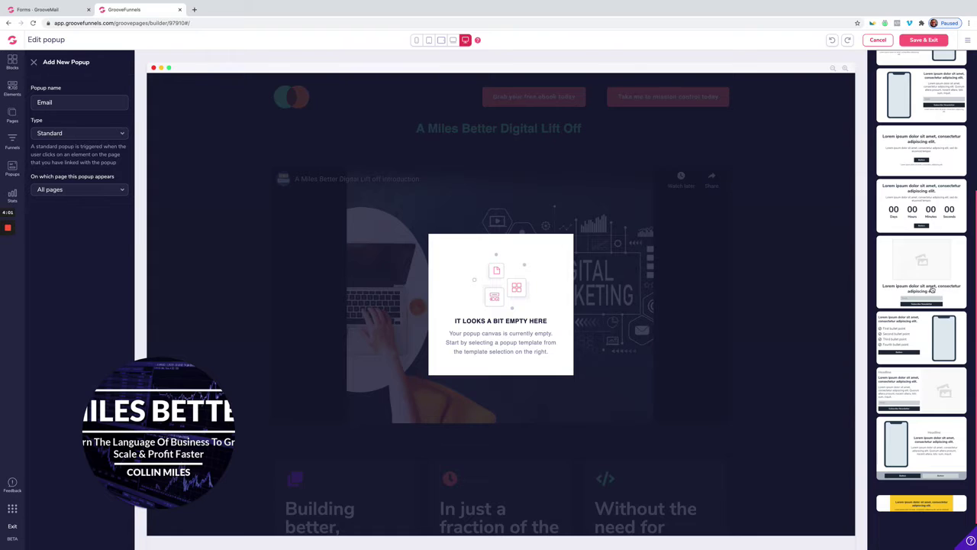
{"action": "scroll", "coordinate": [932, 290], "scroll_direction": "up", "scroll_amount": 4}
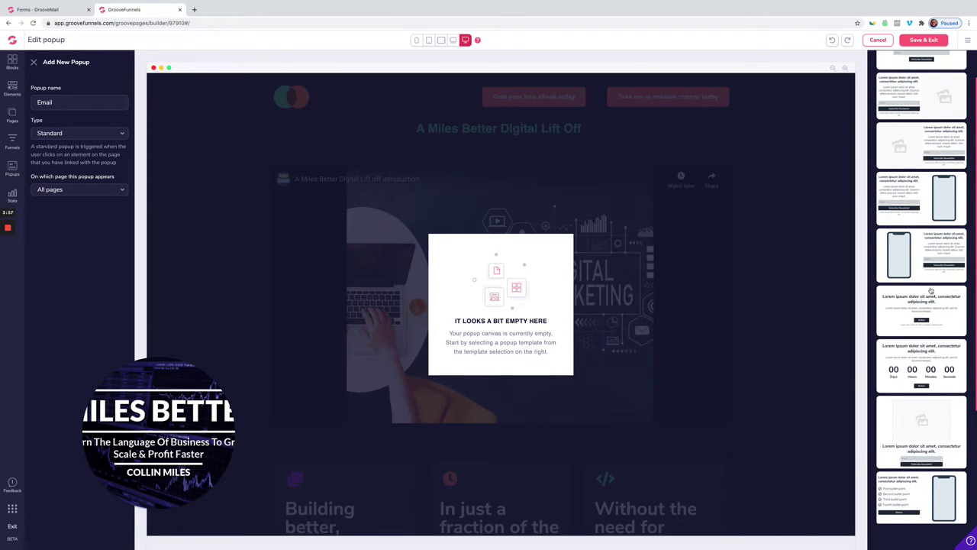
{"action": "left_click", "coordinate": [910, 158]}
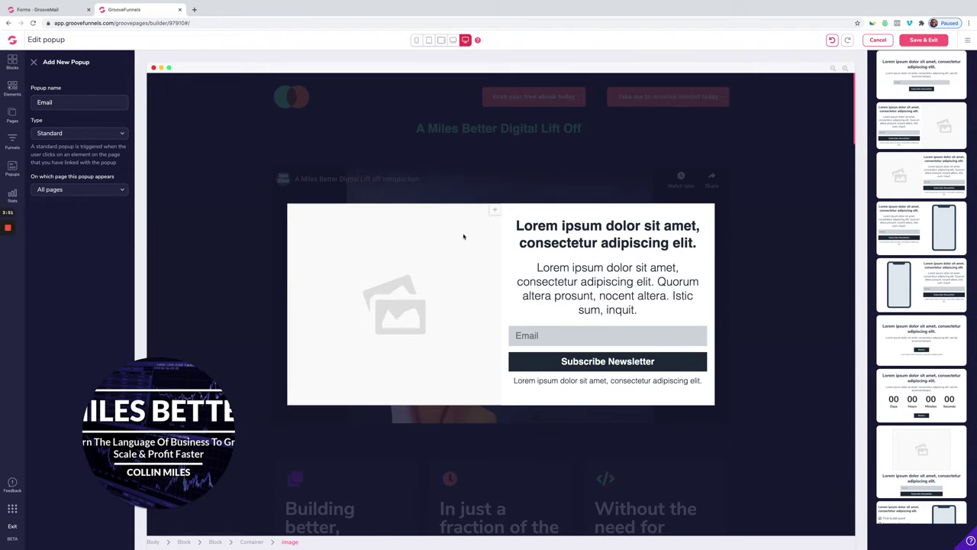
{"action": "left_click", "coordinate": [610, 361]}
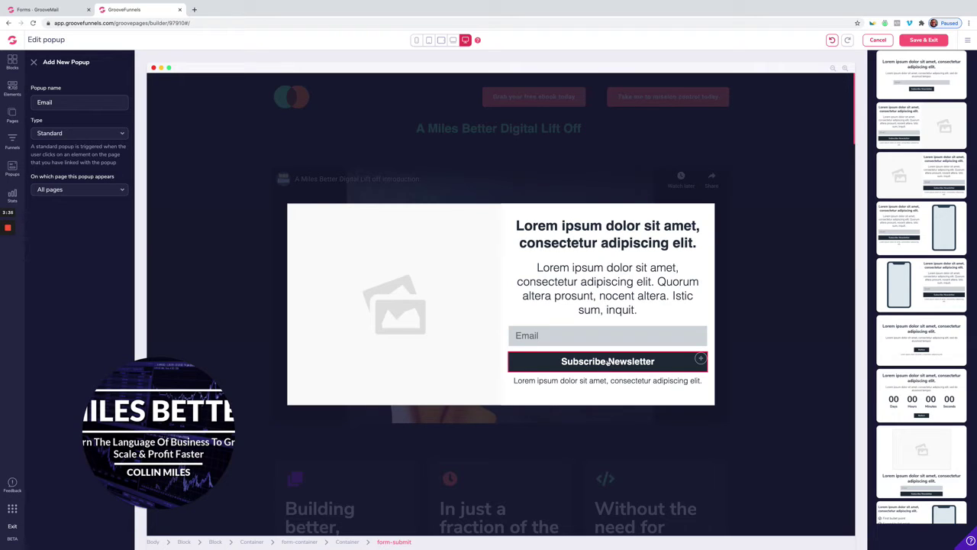
Replace the popup's placeholder image with the red Money/Time/Value dice picture and give it the alt text "email"
{"action": "left_click", "coordinate": [406, 328]}
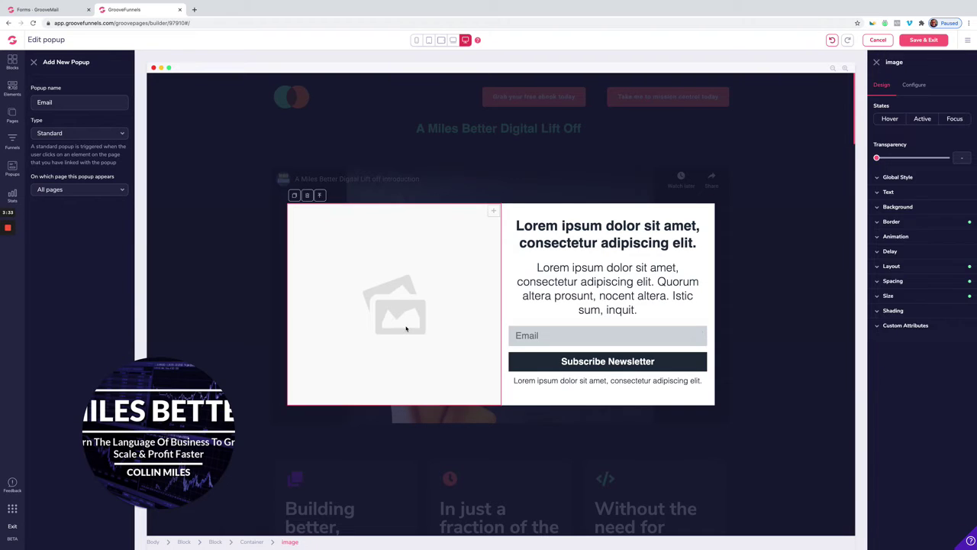
{"action": "left_click", "coordinate": [913, 84]}
{"action": "left_click", "coordinate": [921, 147]}
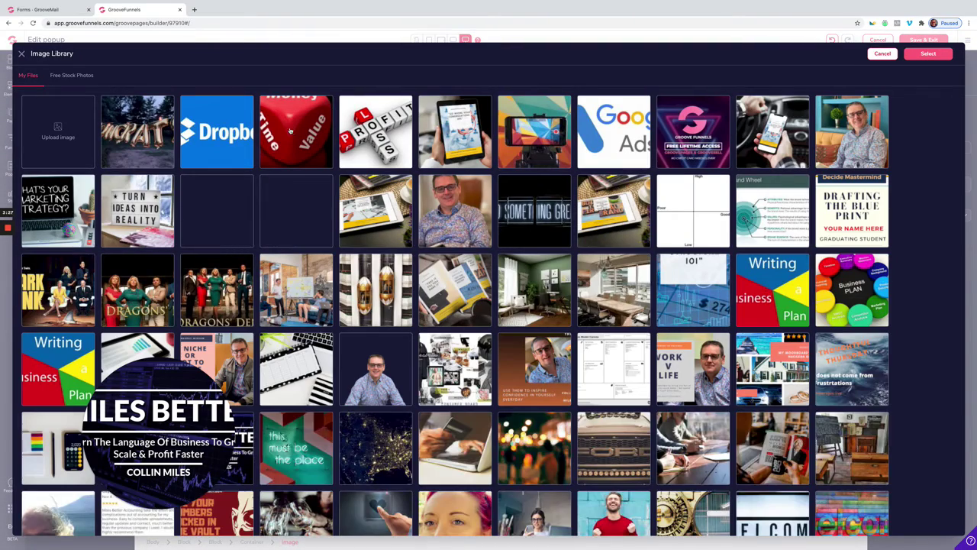
{"action": "left_click", "coordinate": [290, 131]}
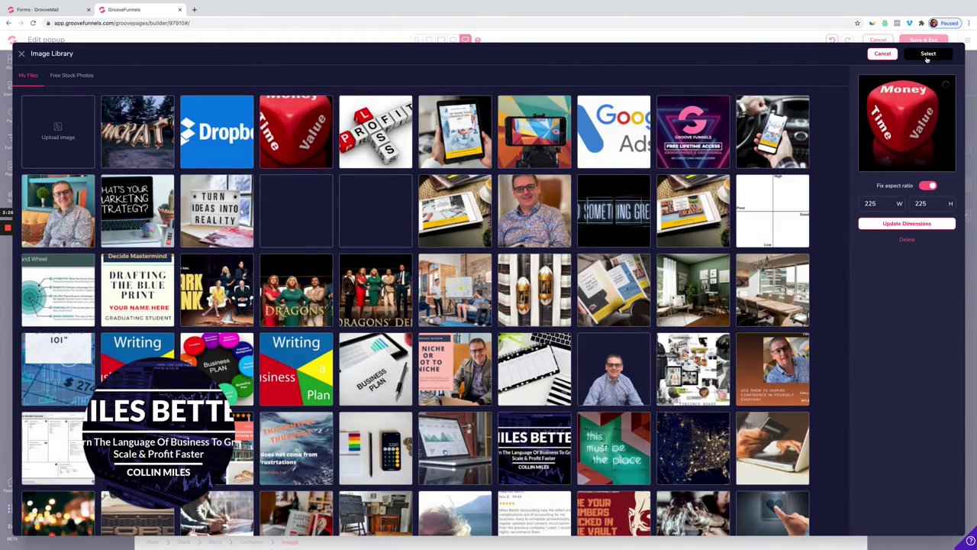
{"action": "left_click", "coordinate": [927, 56]}
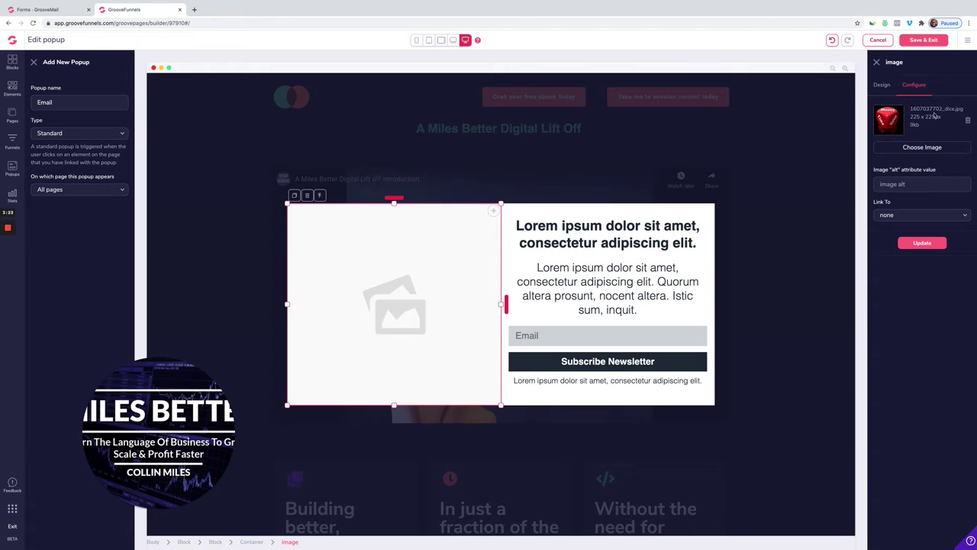
{"action": "left_click", "coordinate": [907, 185]}
{"action": "type", "text": "email"}
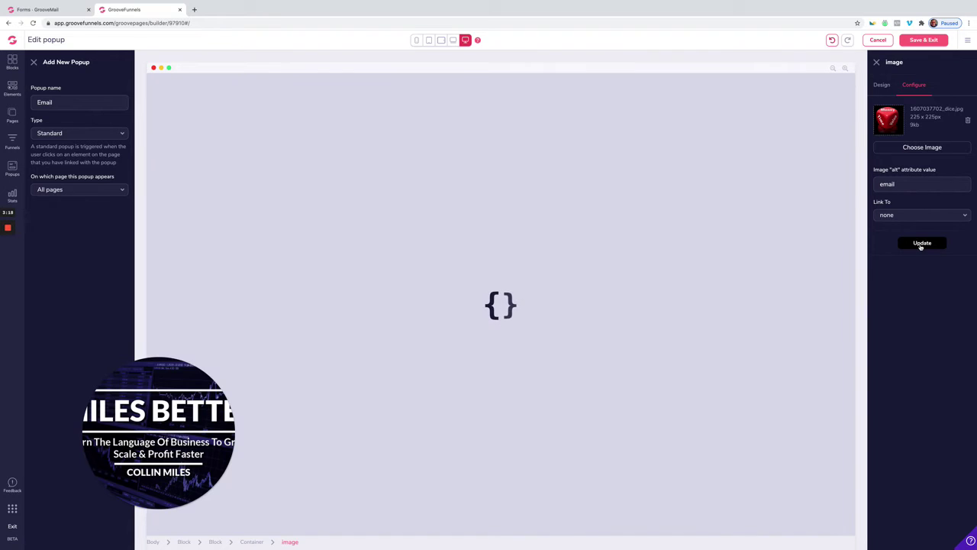
{"action": "left_click", "coordinate": [921, 243]}
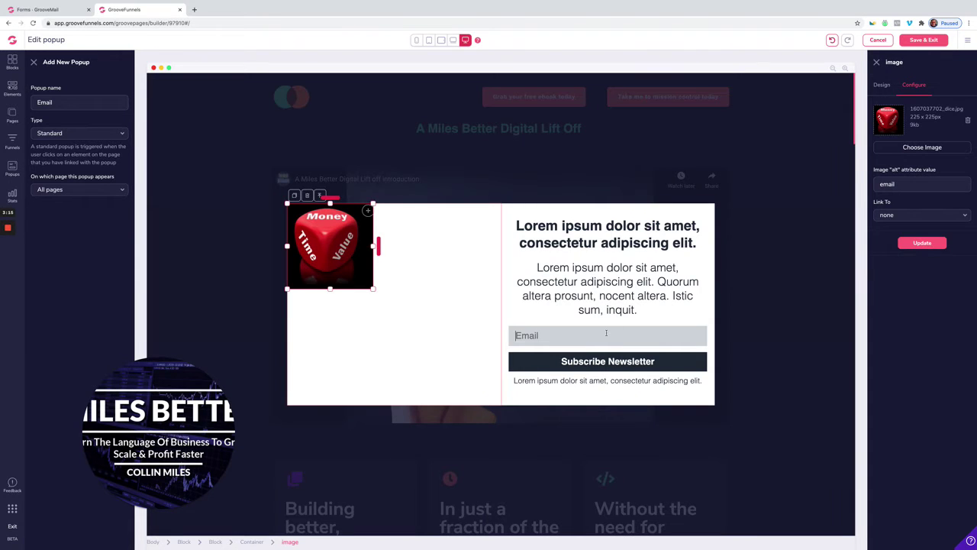
Delete the email input field and the Subscribe Newsletter button from the popup
{"action": "left_click", "coordinate": [556, 332]}
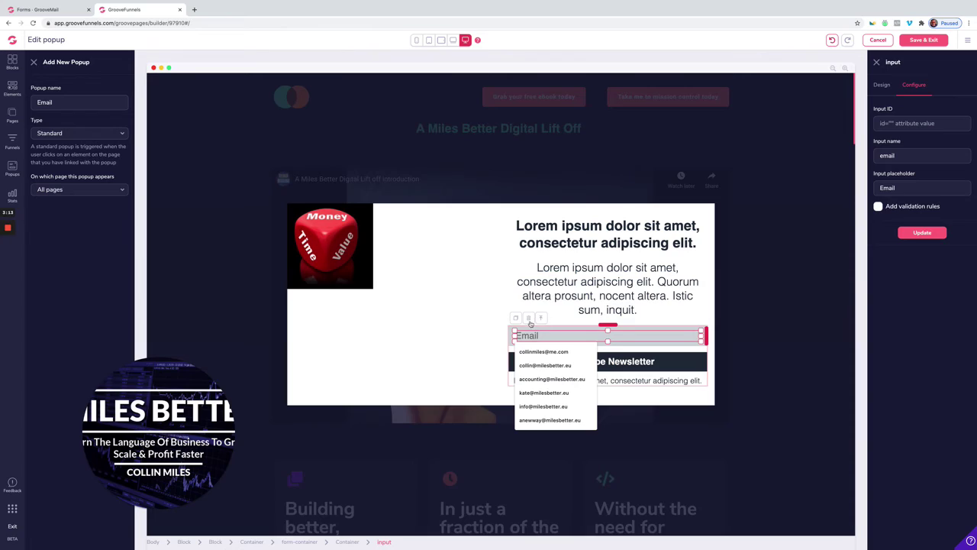
{"action": "left_click", "coordinate": [529, 319]}
{"action": "left_click", "coordinate": [507, 300]}
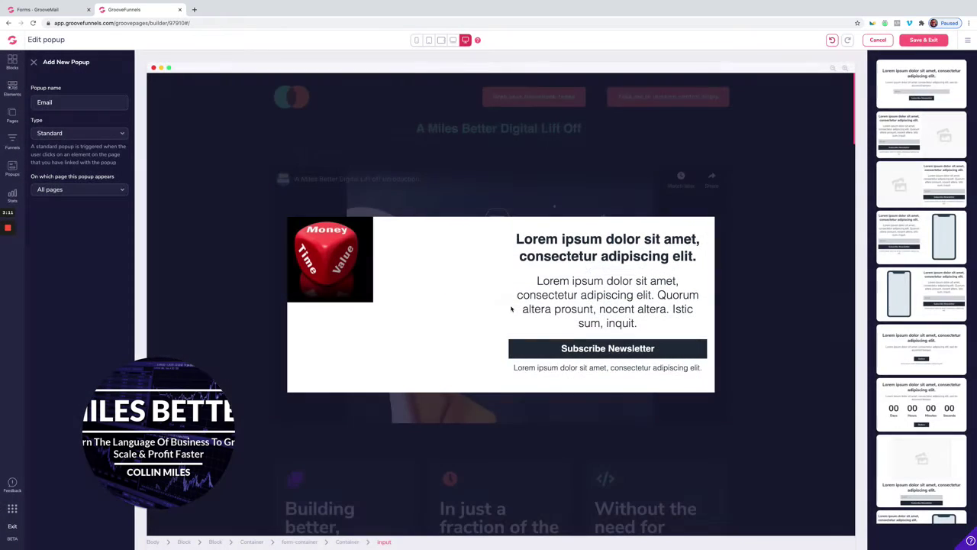
{"action": "left_click", "coordinate": [548, 346]}
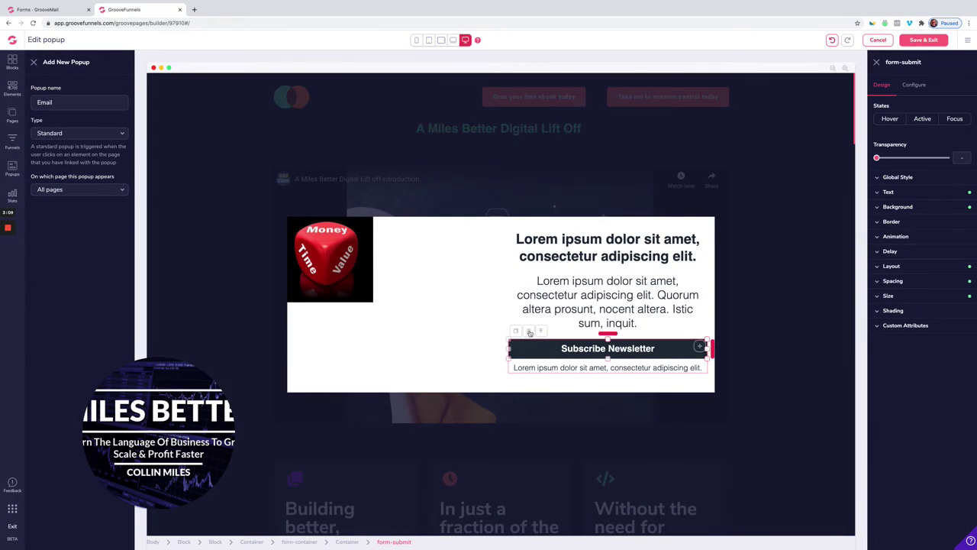
{"action": "left_click", "coordinate": [529, 331]}
{"action": "left_click", "coordinate": [507, 301]}
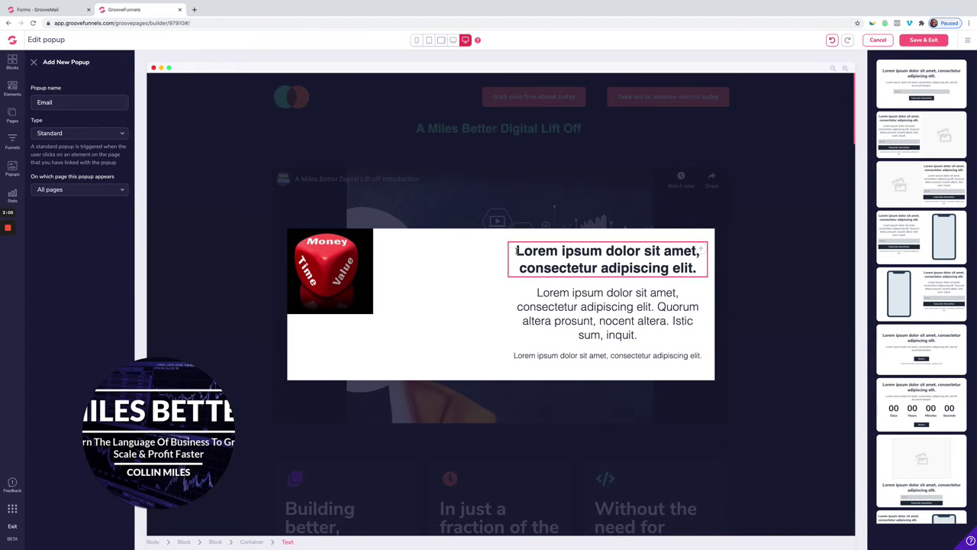
Enlarge the dice image in the popup proportionally by its corner
{"action": "left_click", "coordinate": [351, 288]}
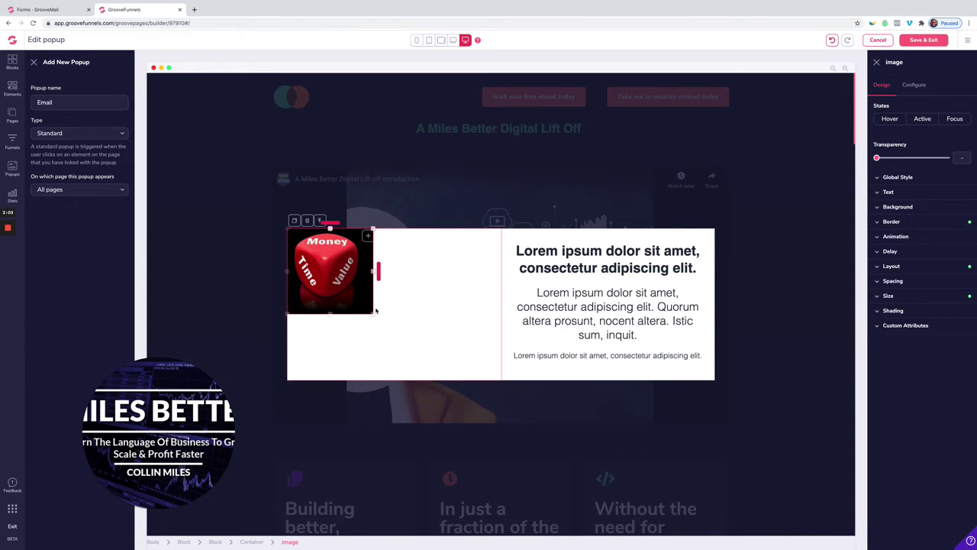
{"action": "left_click_drag", "start_coordinate": [374, 313], "coordinate": [387, 327]}
{"action": "left_click_drag", "start_coordinate": [453, 330], "coordinate": [521, 330]}
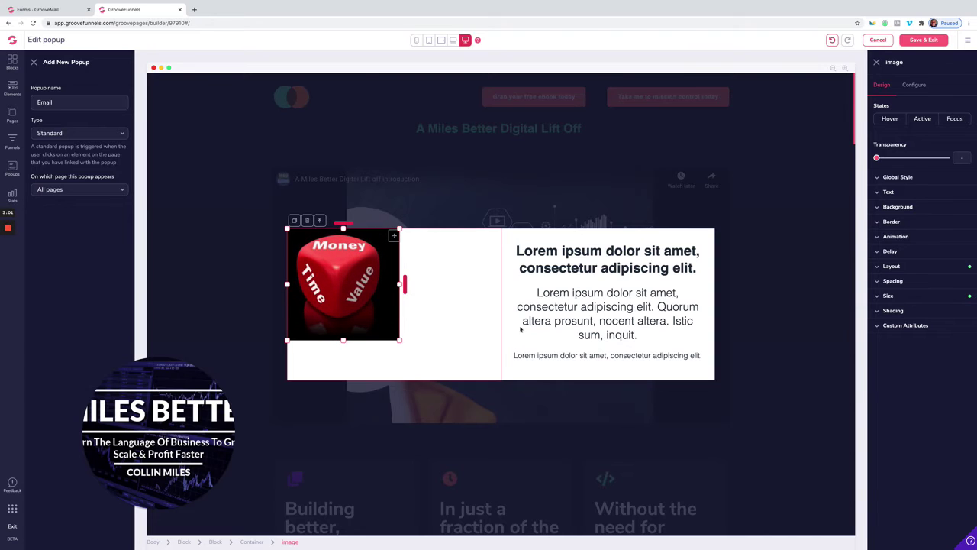
Replace the popup's heading text with "Thank you for entering your favourite email"
{"action": "left_click_drag", "start_coordinate": [517, 251], "coordinate": [671, 345]}
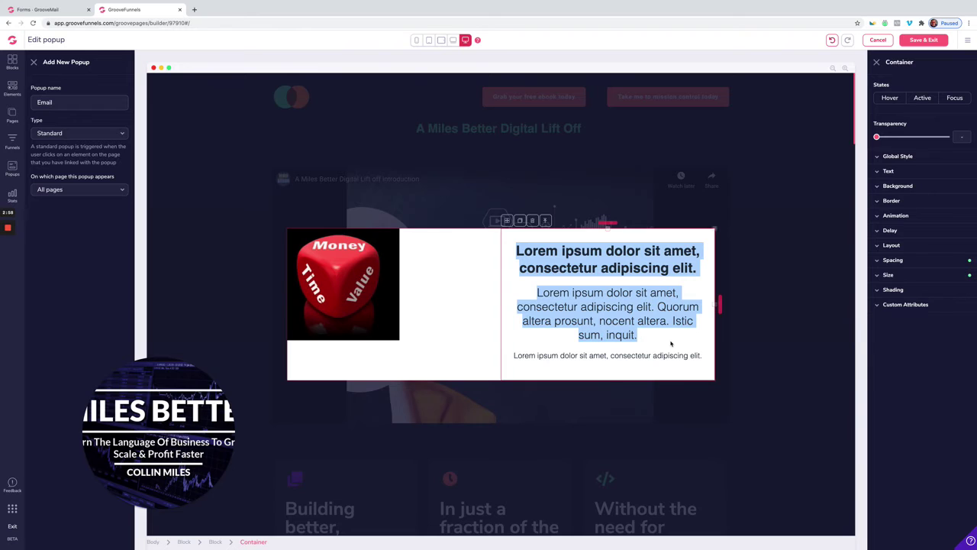
{"action": "left_click", "coordinate": [659, 342]}
{"action": "left_click", "coordinate": [607, 355]}
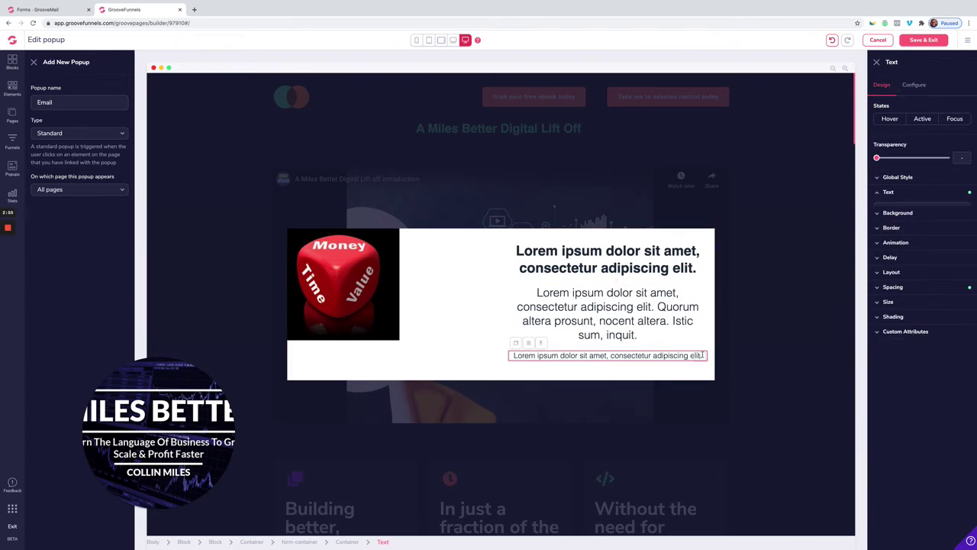
{"action": "left_click", "coordinate": [607, 329]}
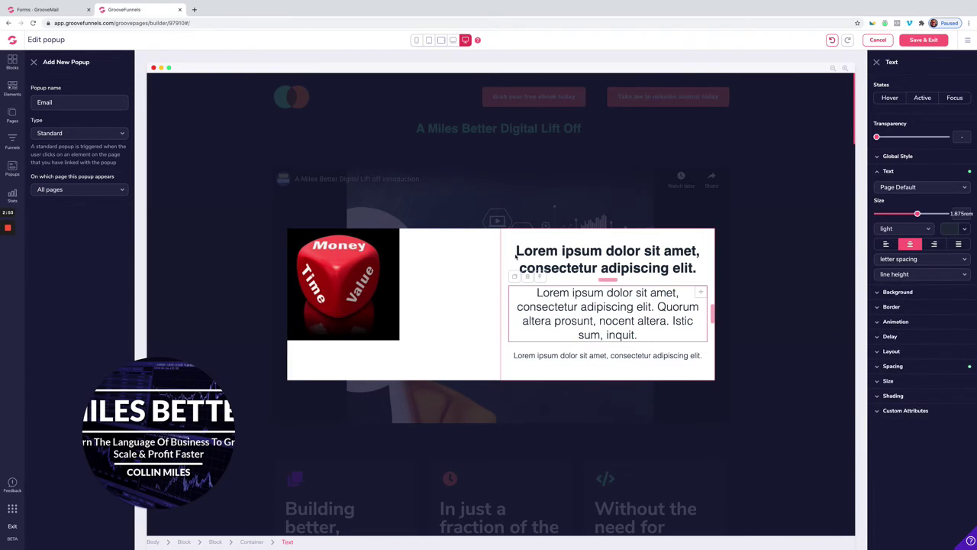
{"action": "left_click_drag", "start_coordinate": [516, 251], "coordinate": [710, 268]}
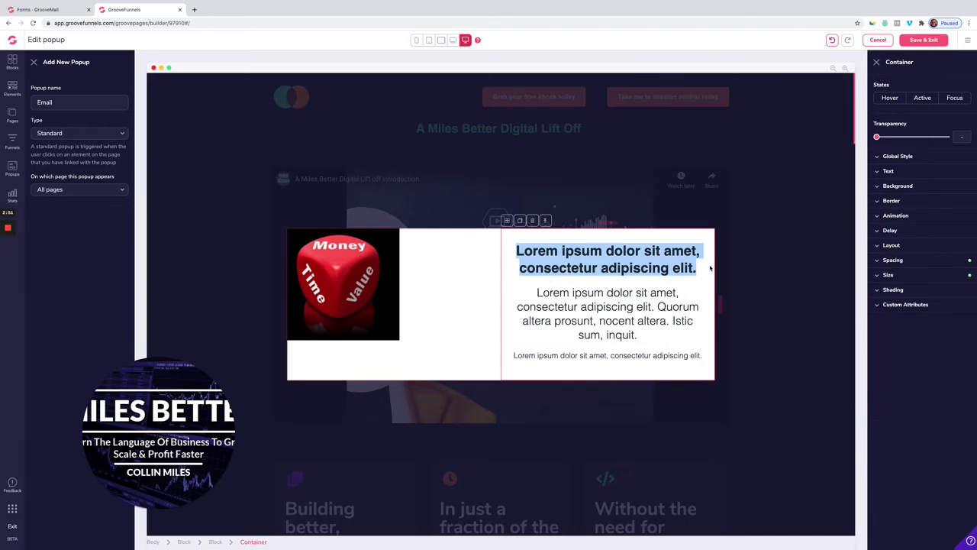
{"action": "left_click", "coordinate": [673, 266]}
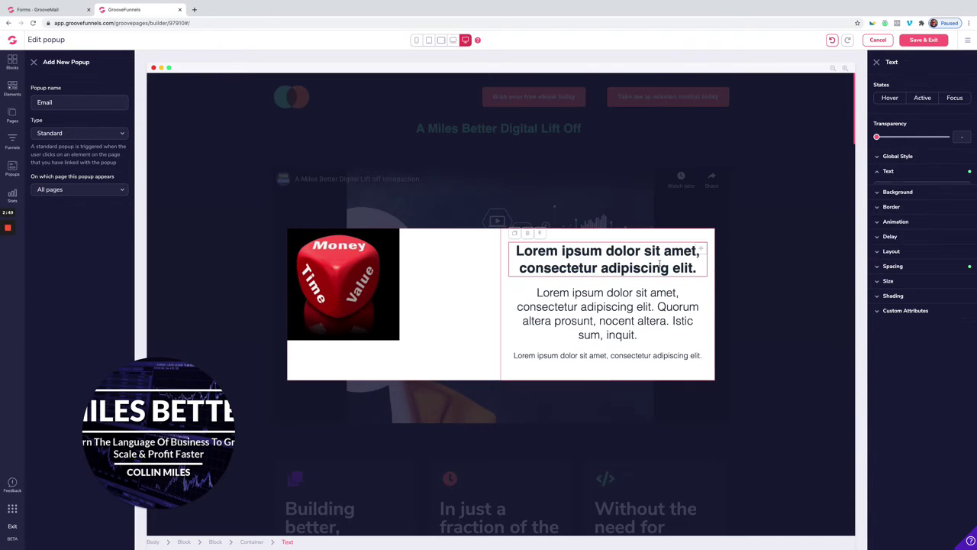
{"action": "mouse_move", "coordinate": [698, 267]}
{"action": "left_mouse_down"}
{"action": "mouse_move", "coordinate": [463, 254]}
{"action": "mouse_move", "coordinate": [699, 271]}
{"action": "left_mouse_up"}
{"action": "left_click", "coordinate": [516, 250]}
{"action": "type", "text": "Tha"}
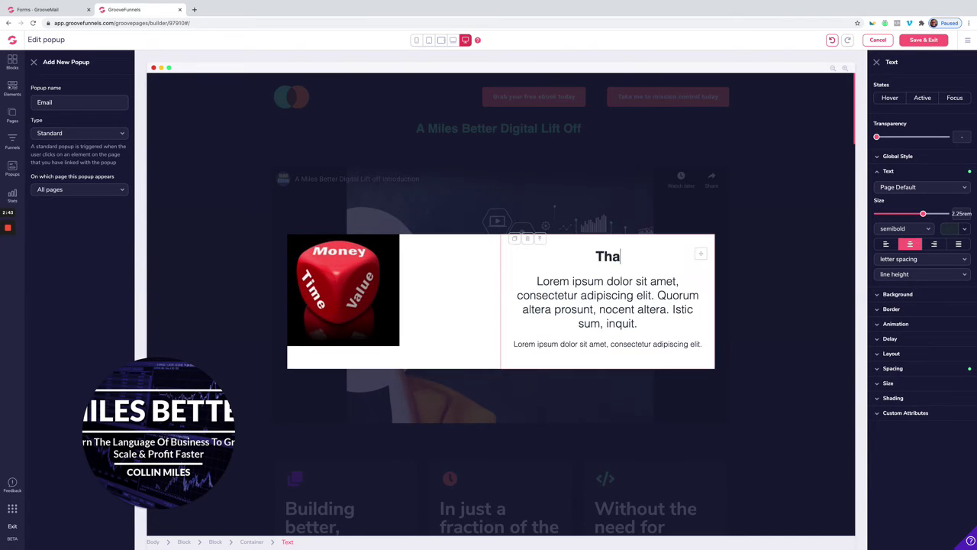
{"action": "type", "text": "nk you for ent"}
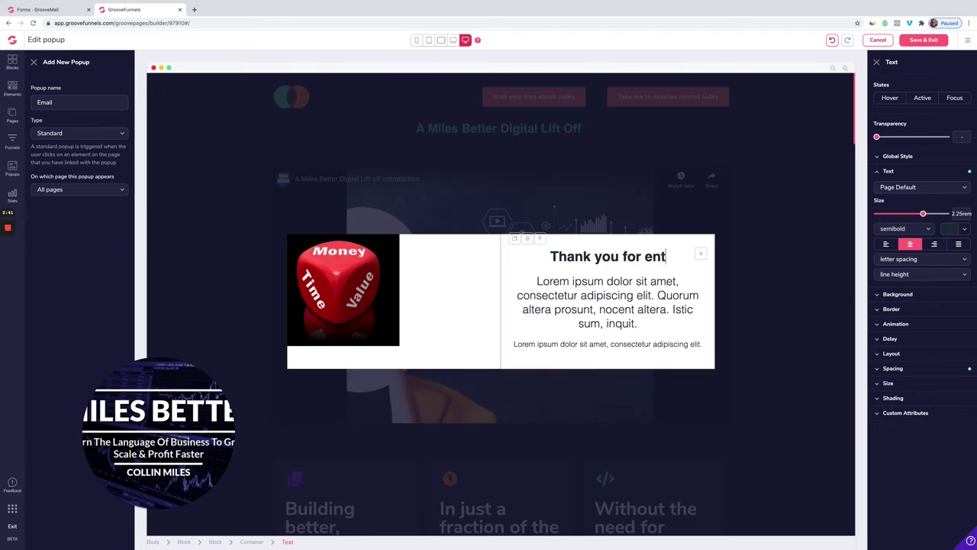
{"action": "type", "text": "ering y"}
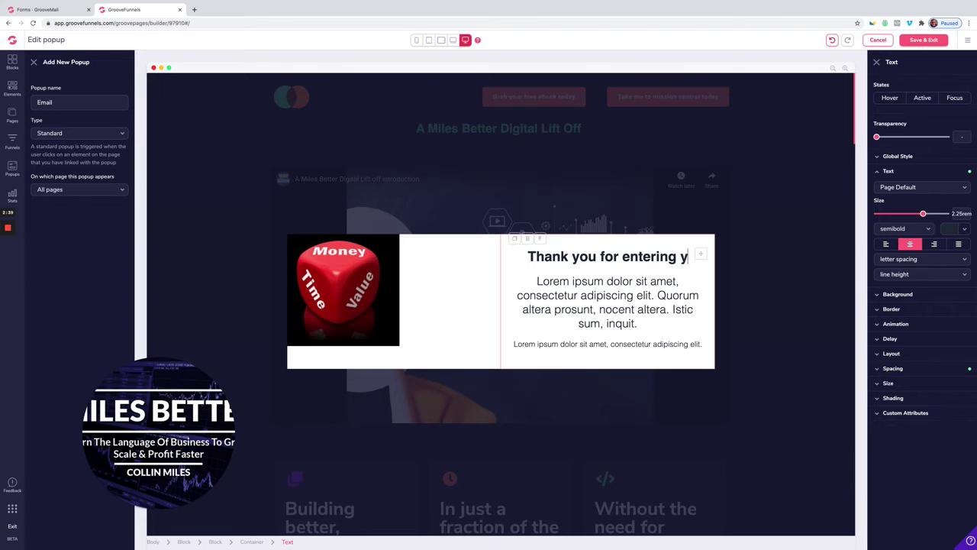
{"action": "type", "text": "our favourite email"}
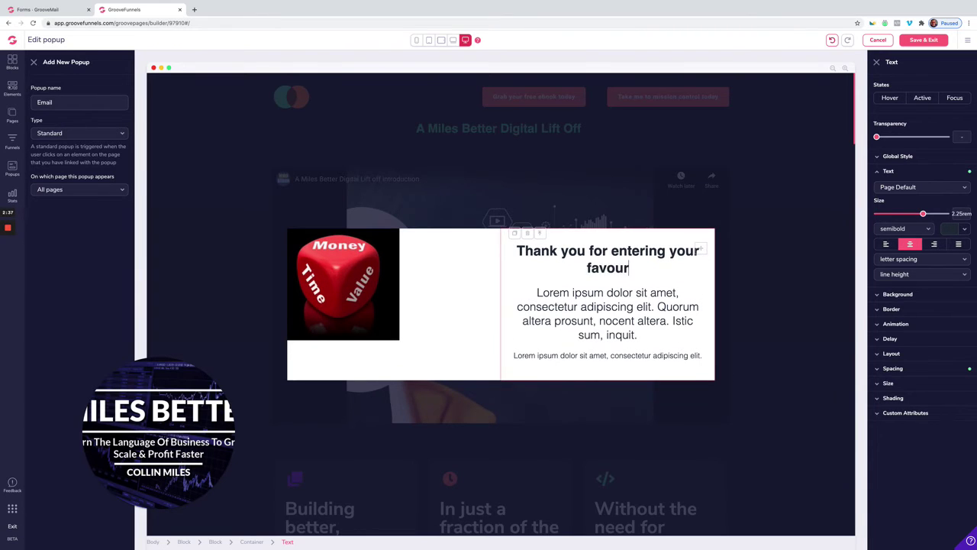
Delete the lorem ipsum paragraph and the small text line below the popup's heading
{"action": "left_click", "coordinate": [612, 301]}
{"action": "left_click", "coordinate": [530, 279]}
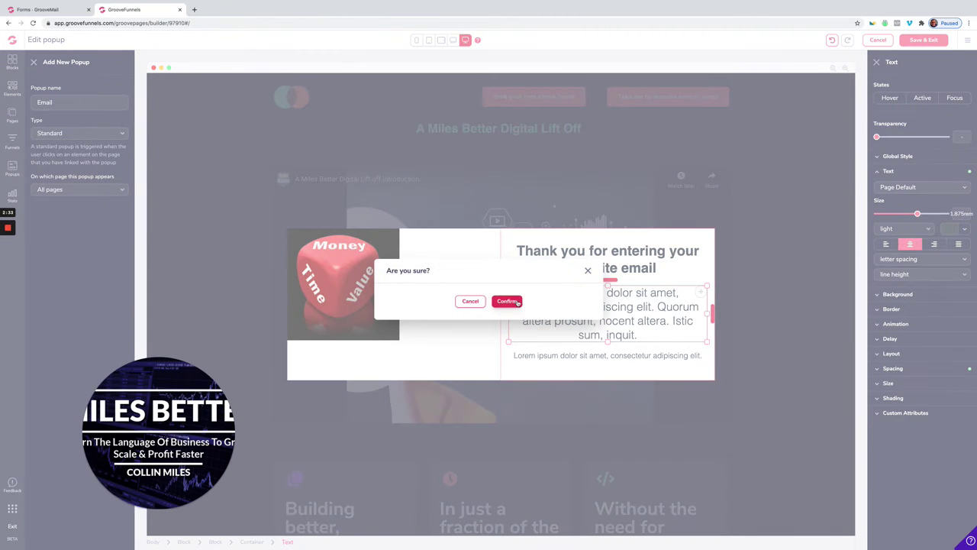
{"action": "left_click", "coordinate": [518, 302]}
{"action": "left_click", "coordinate": [528, 295]}
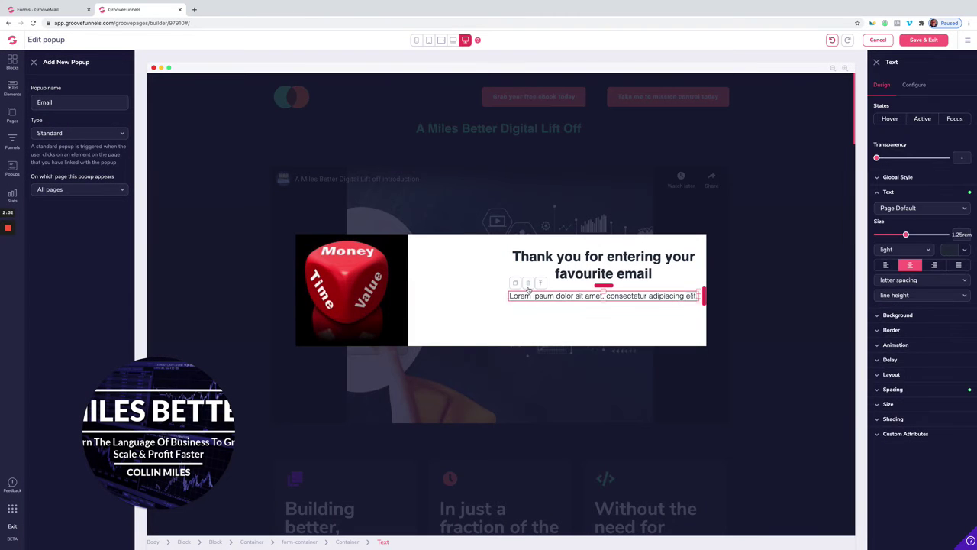
{"action": "left_click", "coordinate": [528, 284]}
{"action": "left_click", "coordinate": [507, 302]}
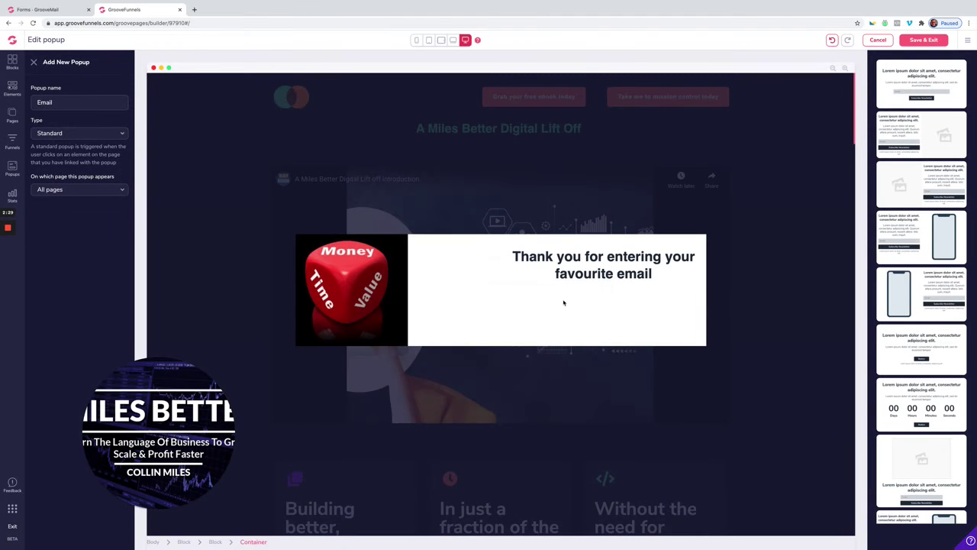
Add a Code Embed element below the popup's heading and open its source code for editing
{"action": "left_click", "coordinate": [12, 90]}
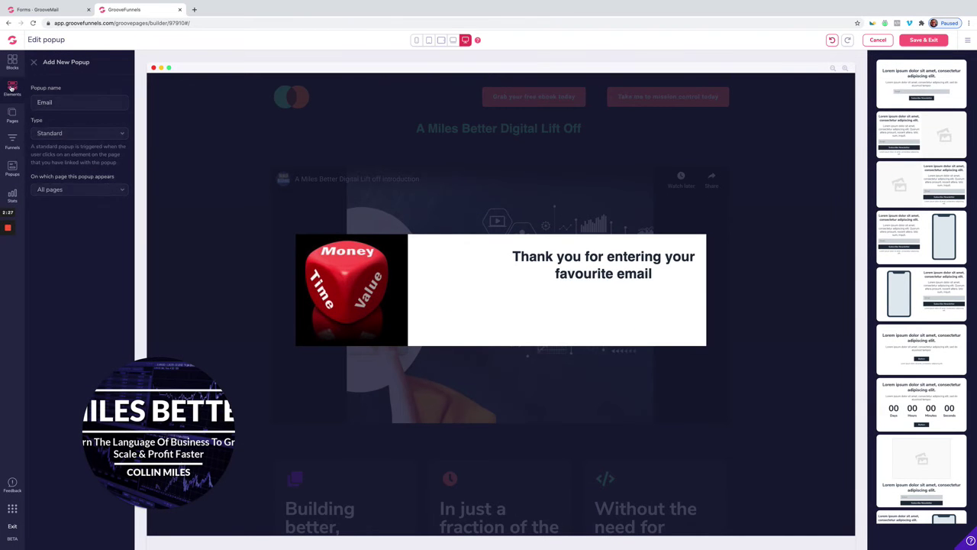
{"action": "scroll", "coordinate": [72, 238], "scroll_direction": "down", "scroll_amount": 1}
{"action": "scroll", "coordinate": [72, 238], "scroll_direction": "down", "scroll_amount": 5}
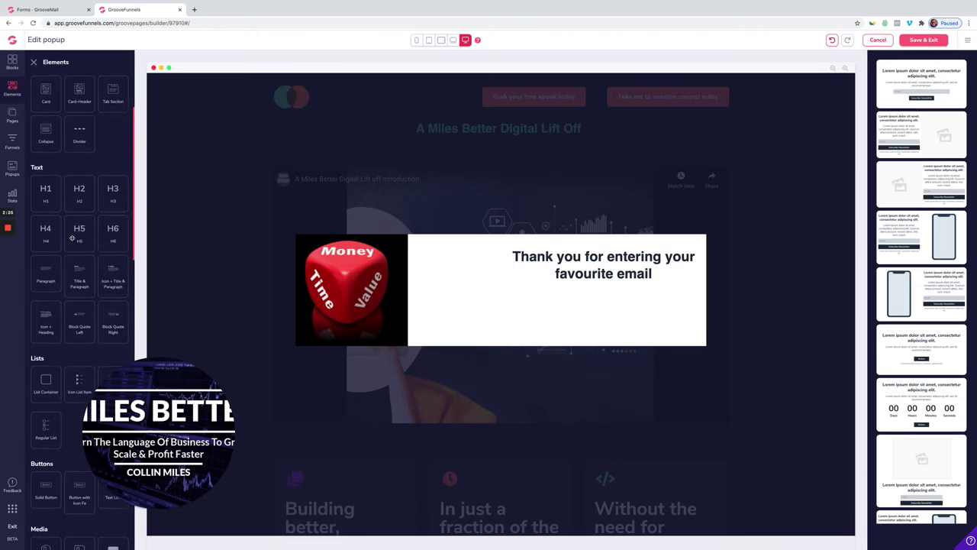
{"action": "scroll", "coordinate": [71, 238], "scroll_direction": "down", "scroll_amount": 5}
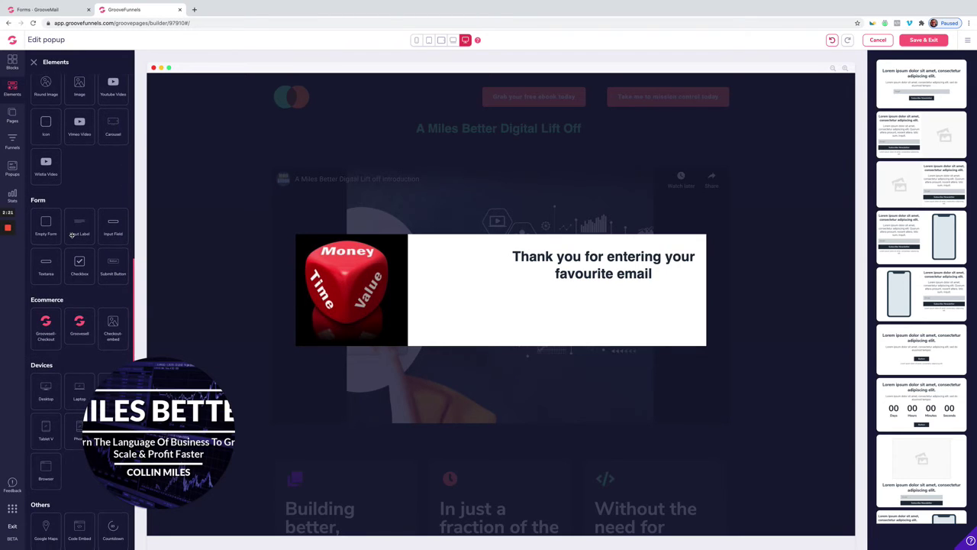
{"action": "scroll", "coordinate": [71, 235], "scroll_direction": "down", "scroll_amount": 5}
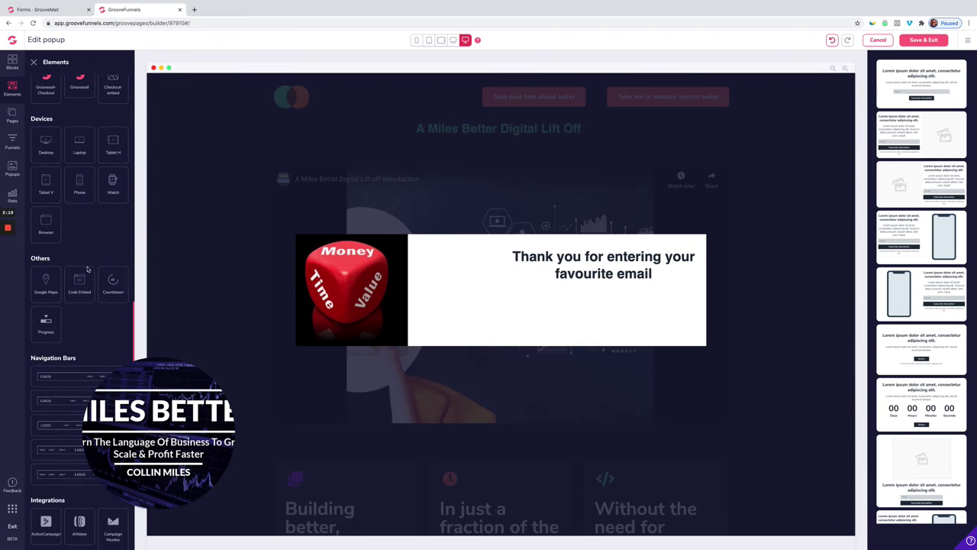
{"action": "left_click_drag", "start_coordinate": [79, 282], "coordinate": [510, 311]}
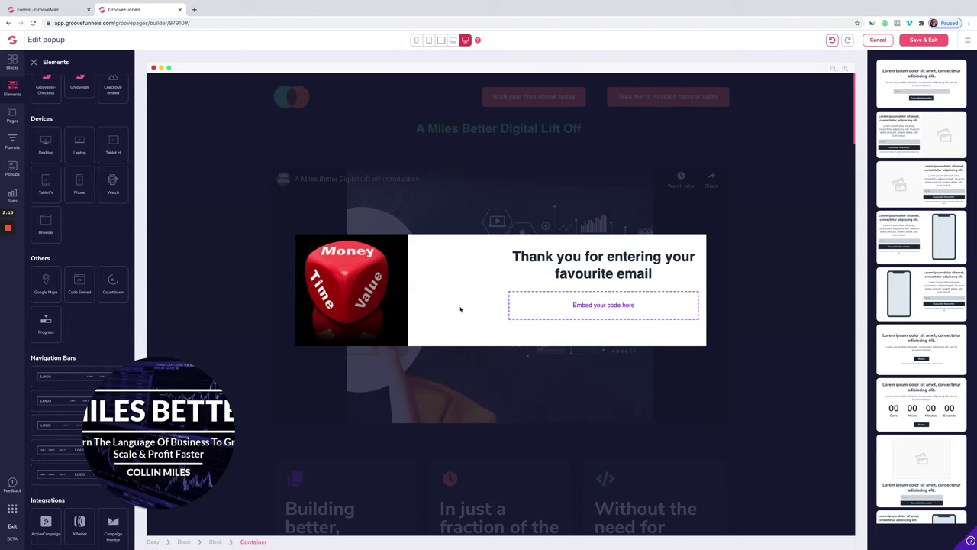
{"action": "left_click", "coordinate": [522, 300]}
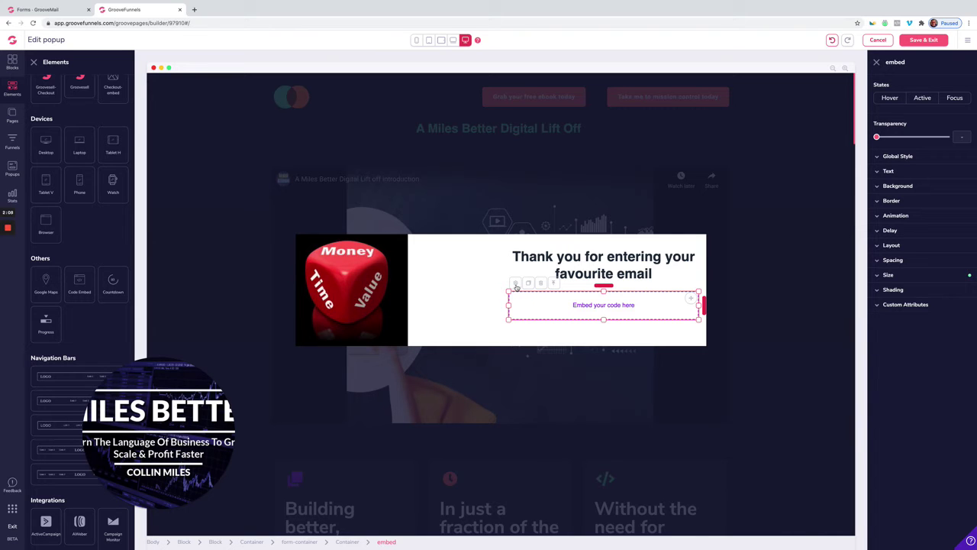
{"action": "left_click", "coordinate": [516, 284]}
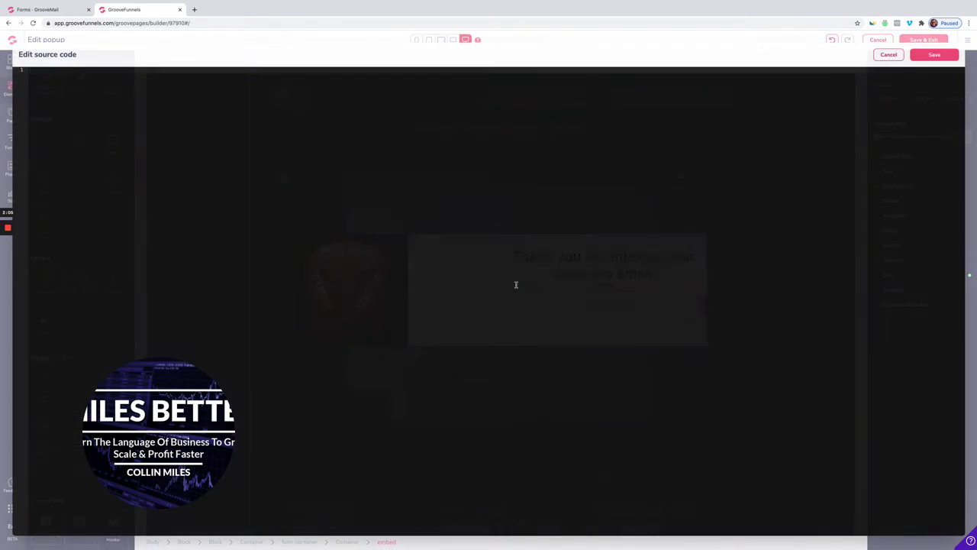
Switch to GrooveMail's forms and copy the JavaScript embed code of the "How to set up Groove Mail Test Video" form
{"action": "left_click", "coordinate": [51, 9]}
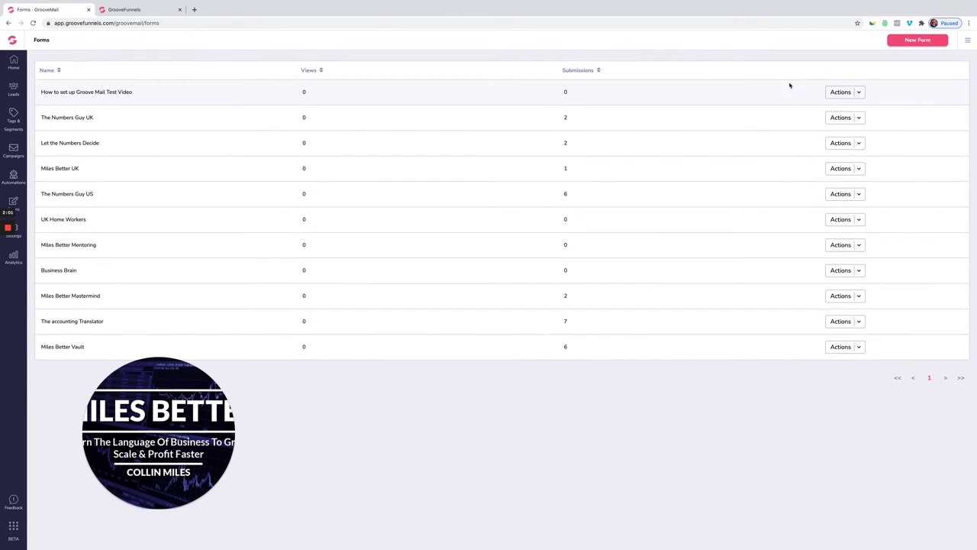
{"action": "left_click", "coordinate": [852, 93]}
{"action": "left_click", "coordinate": [850, 110]}
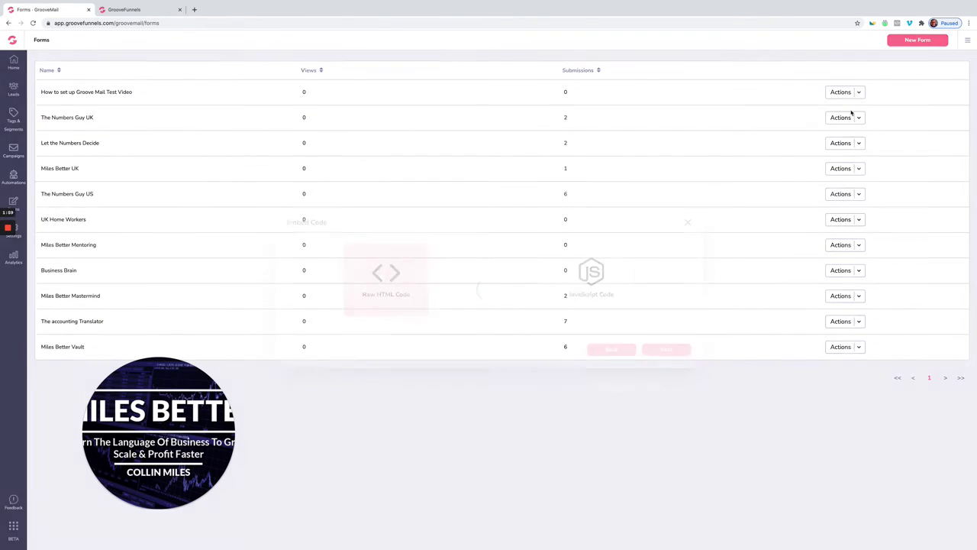
{"action": "left_click", "coordinate": [577, 291]}
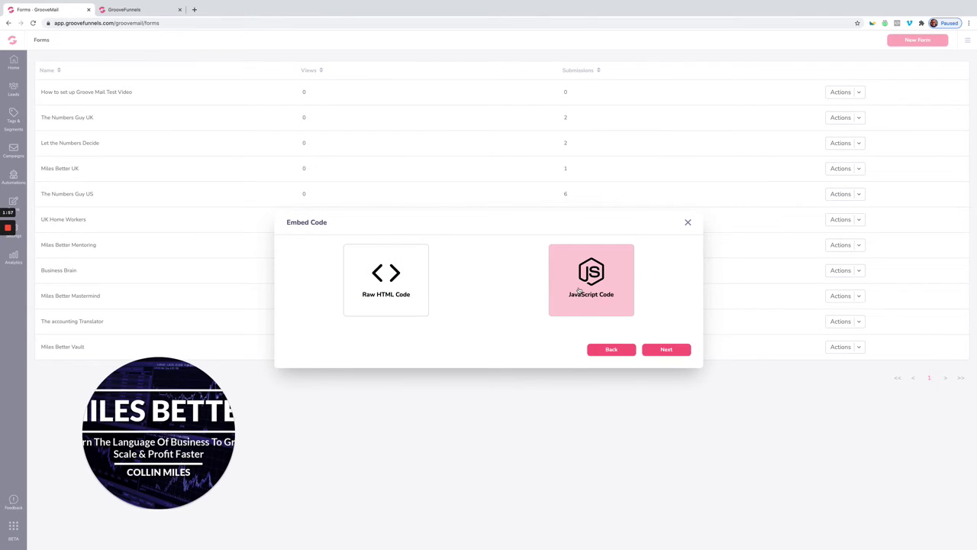
{"action": "left_click", "coordinate": [666, 349]}
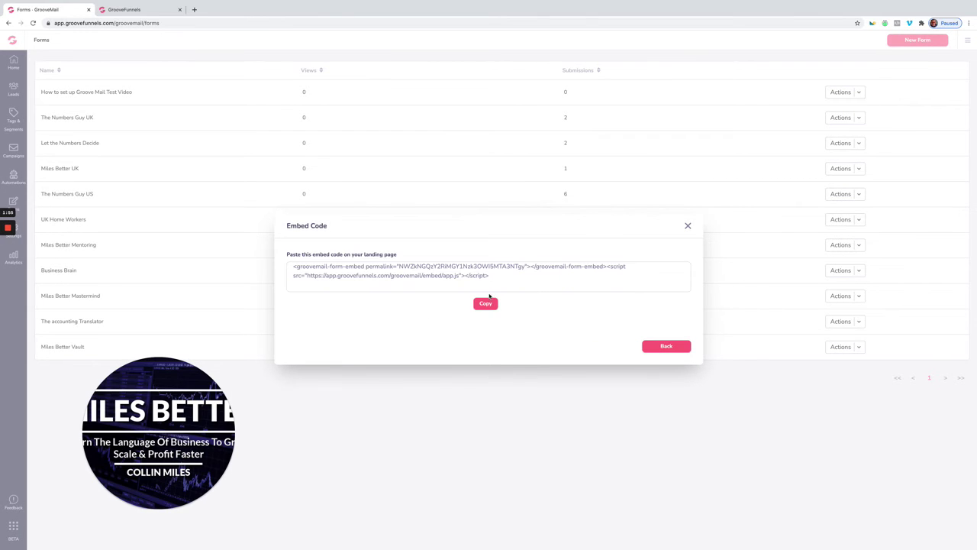
{"action": "left_click", "coordinate": [489, 304]}
Return to the popup builder, paste the copied form code into the embed element's source and save it
{"action": "left_click", "coordinate": [130, 10]}
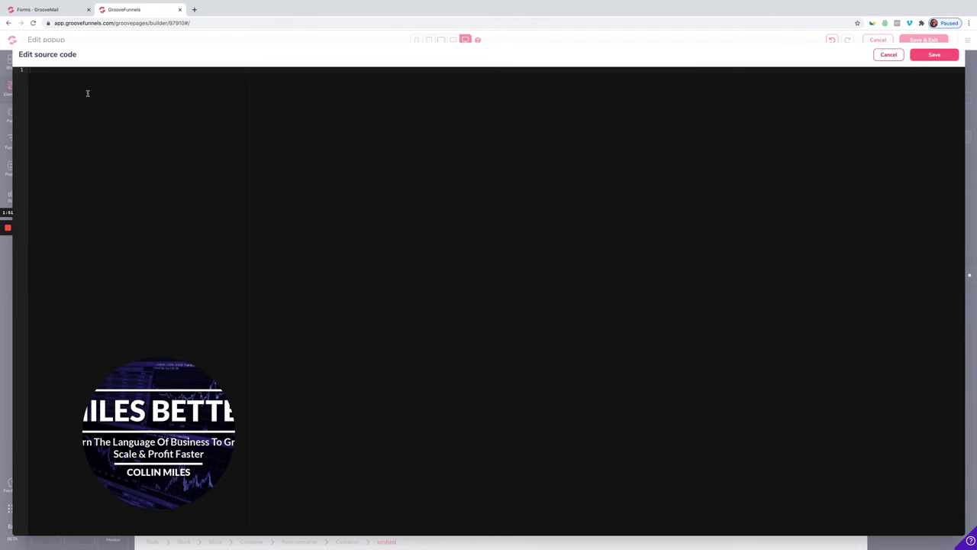
{"action": "right_click", "coordinate": [81, 70]}
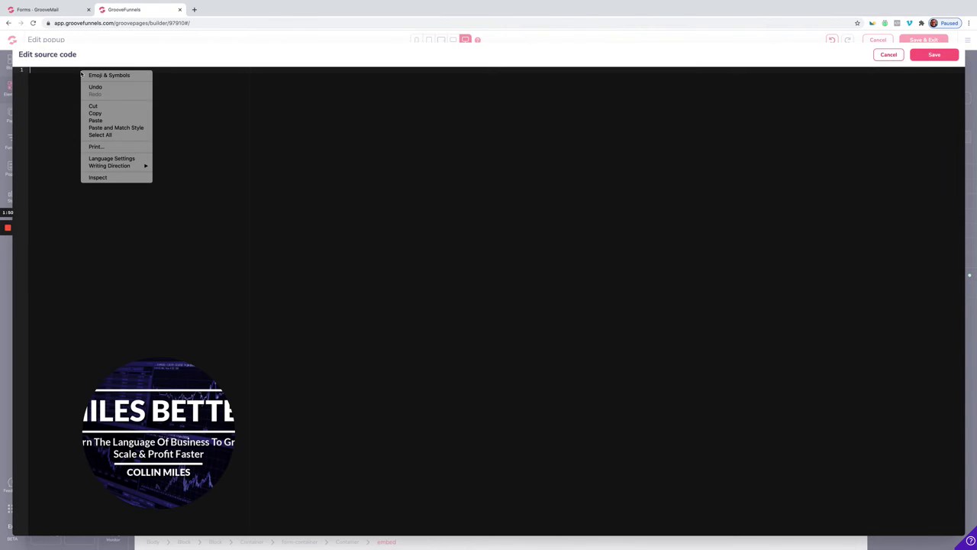
{"action": "left_click", "coordinate": [96, 120]}
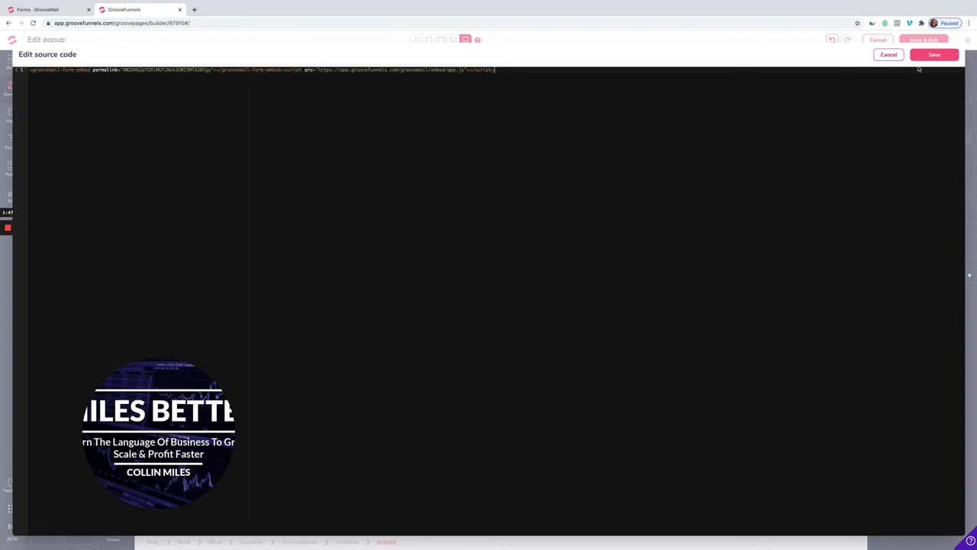
{"action": "left_click", "coordinate": [927, 56]}
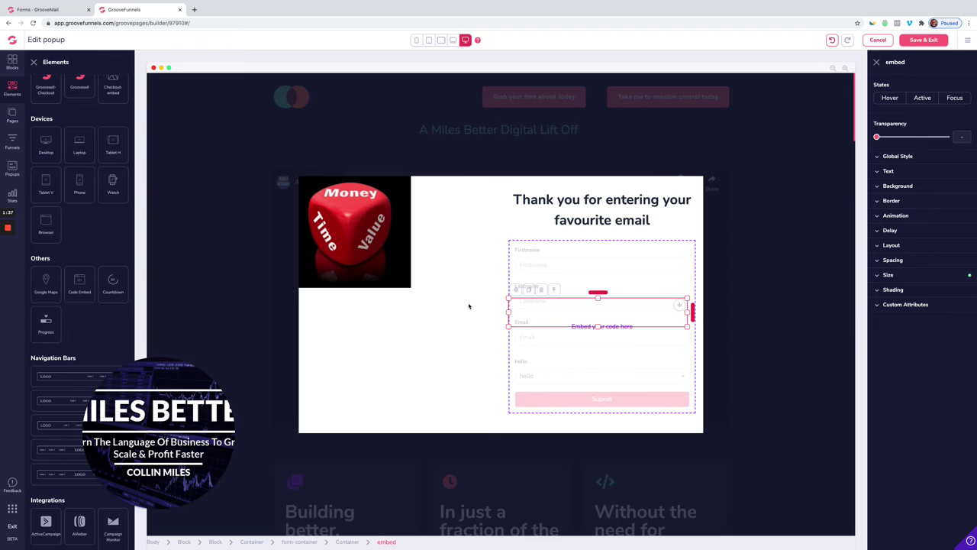
Set the width of the popup's dice image to 500px
{"action": "left_click", "coordinate": [375, 258]}
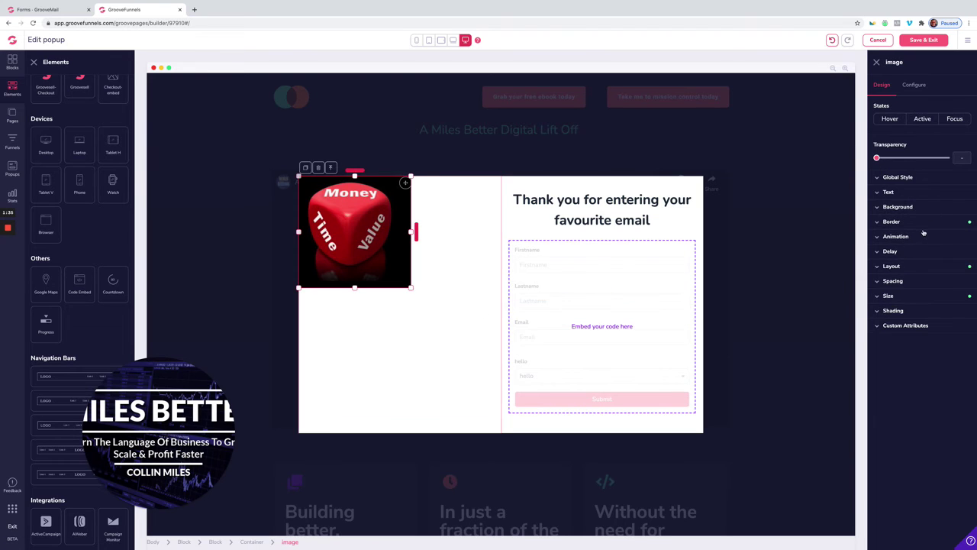
{"action": "left_click", "coordinate": [882, 296]}
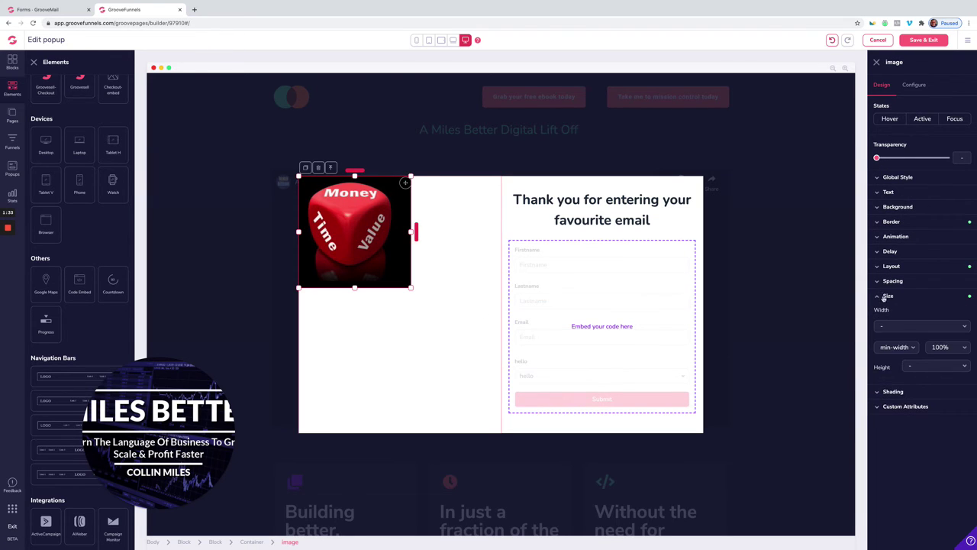
{"action": "left_click", "coordinate": [923, 329]}
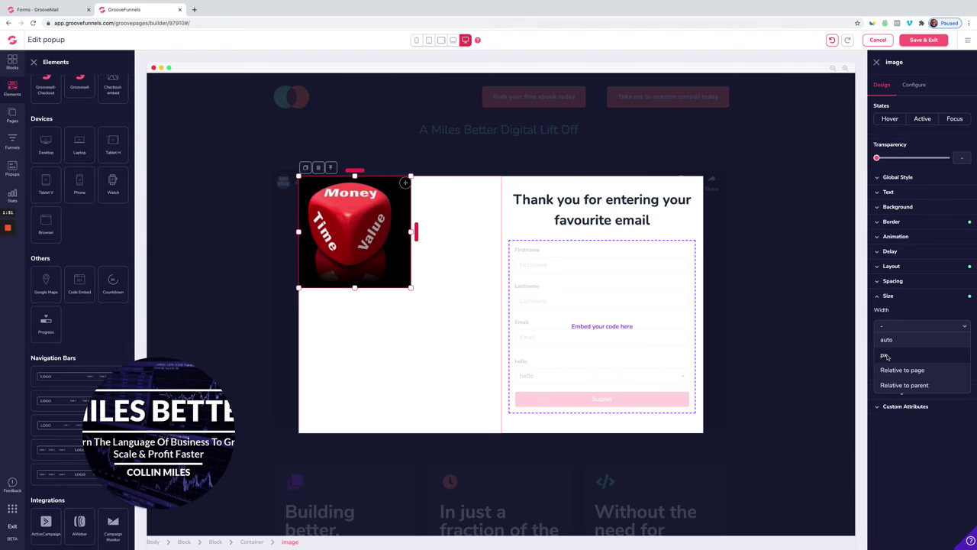
{"action": "left_click", "coordinate": [887, 356]}
{"action": "left_click_drag", "start_coordinate": [910, 345], "coordinate": [919, 342]}
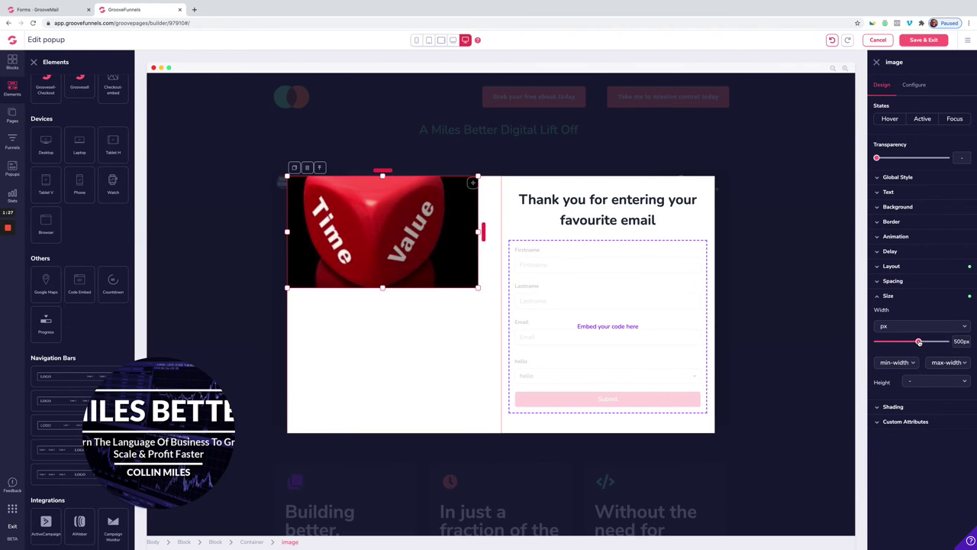
Give the dice image a top margin of 5.5rem, then save the popup and show the site's popup list
{"action": "left_click", "coordinate": [884, 283]}
{"action": "left_click", "coordinate": [909, 298]}
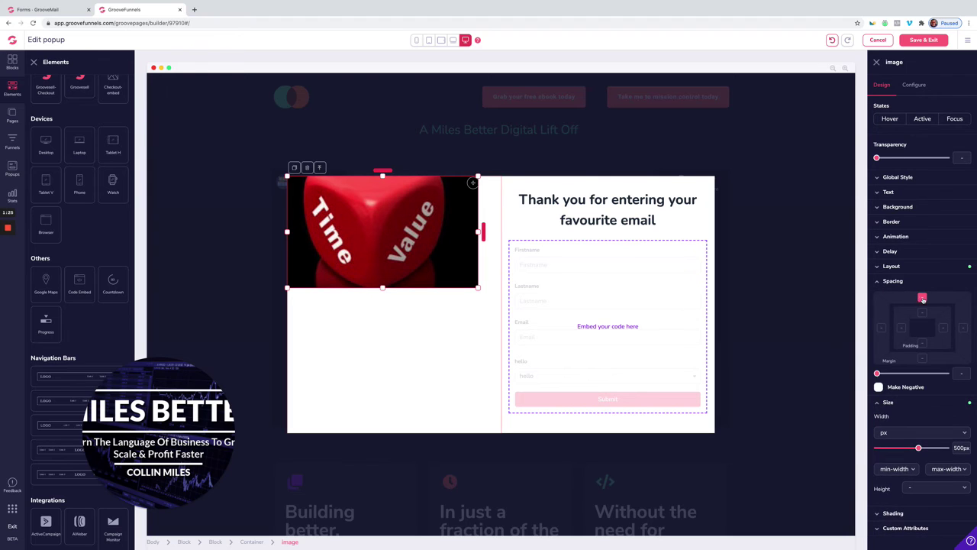
{"action": "left_click_drag", "start_coordinate": [878, 373], "coordinate": [931, 374]}
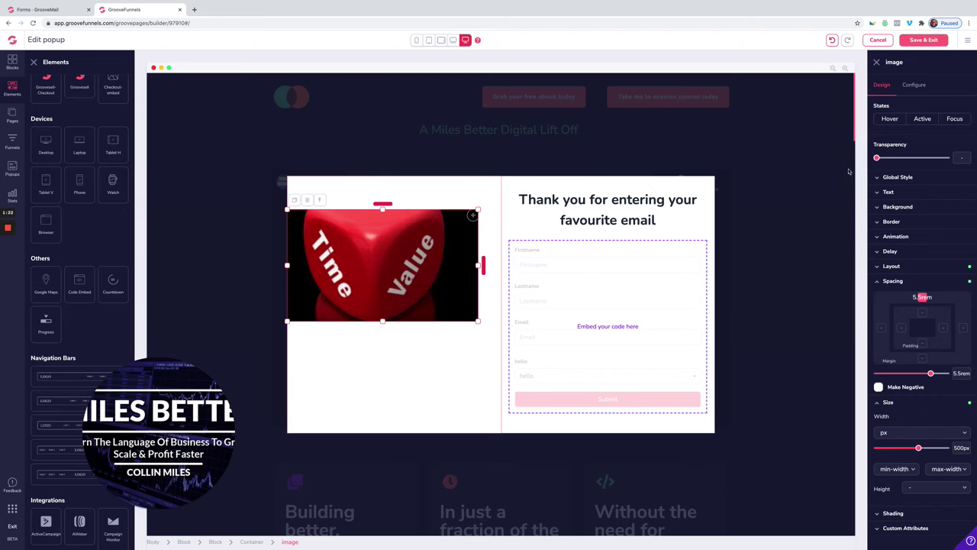
{"action": "left_click", "coordinate": [923, 41]}
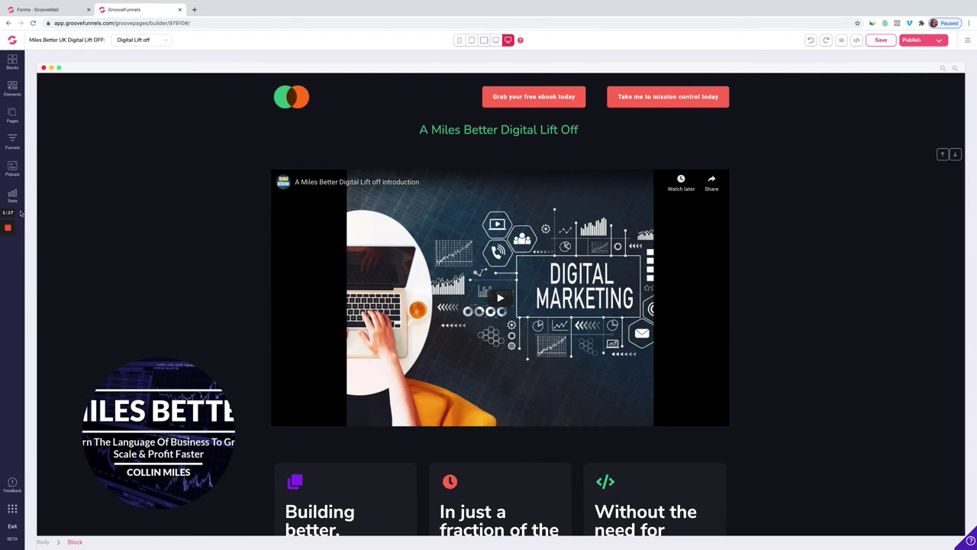
{"action": "left_click", "coordinate": [12, 168]}
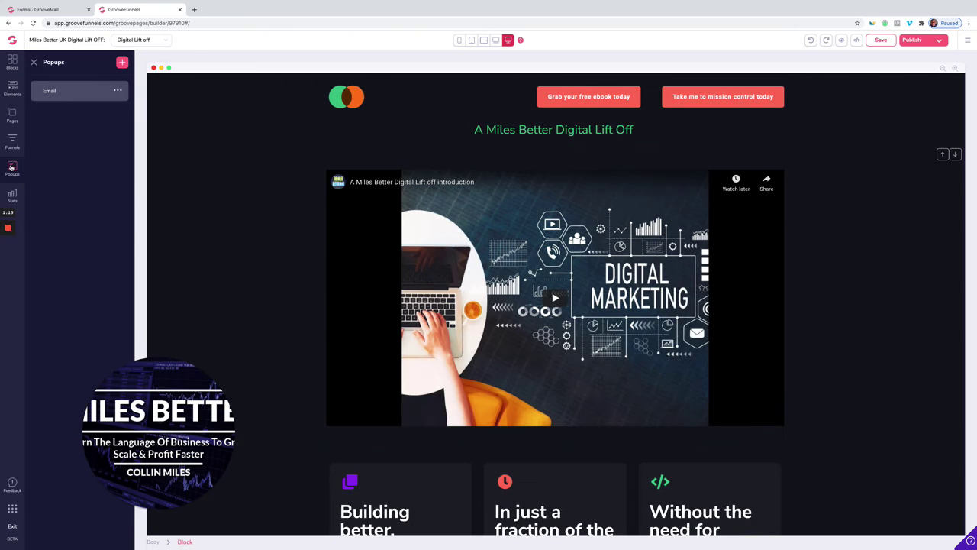
Change the text of the "Grab your free ebook today" button to "sign up today"
{"action": "left_click", "coordinate": [597, 97]}
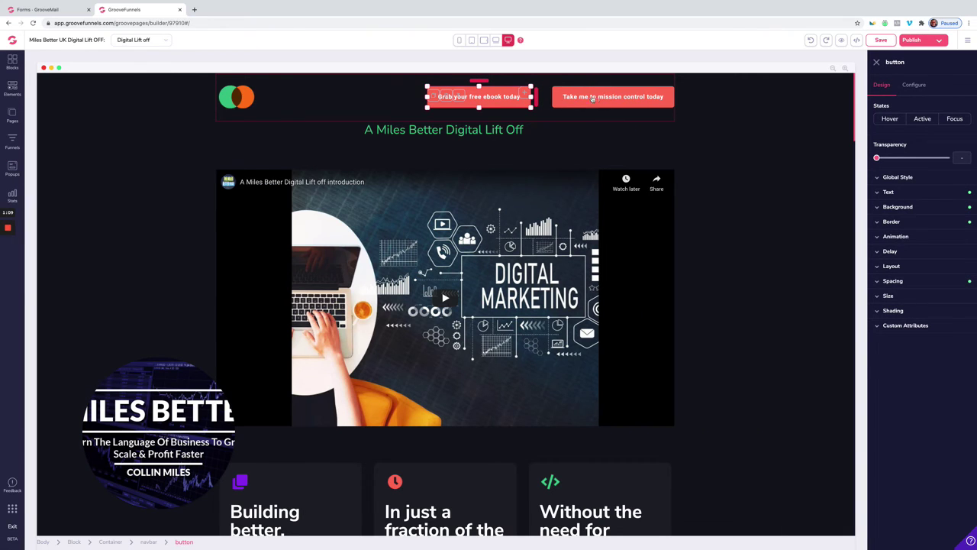
{"action": "left_click", "coordinate": [919, 85]}
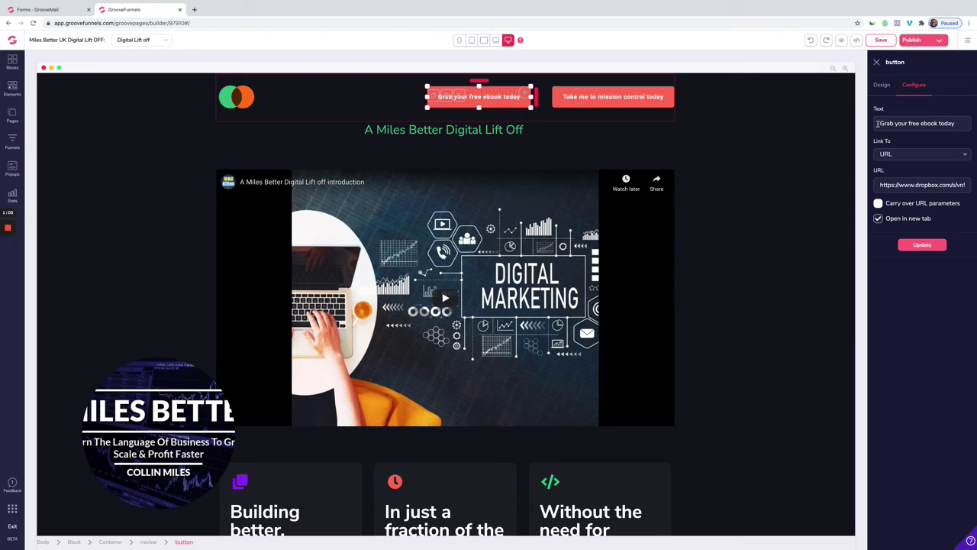
{"action": "left_click_drag", "start_coordinate": [876, 124], "coordinate": [946, 130]}
{"action": "type", "text": "sign up today"}
Link the header's ebook button to the Email popup, update it and save the page
{"action": "left_click", "coordinate": [964, 155]}
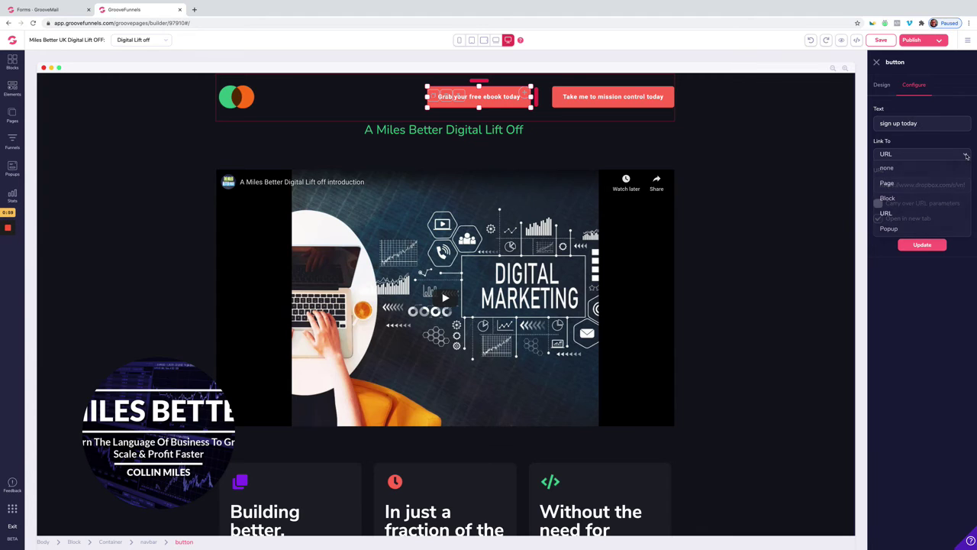
{"action": "left_click", "coordinate": [898, 227]}
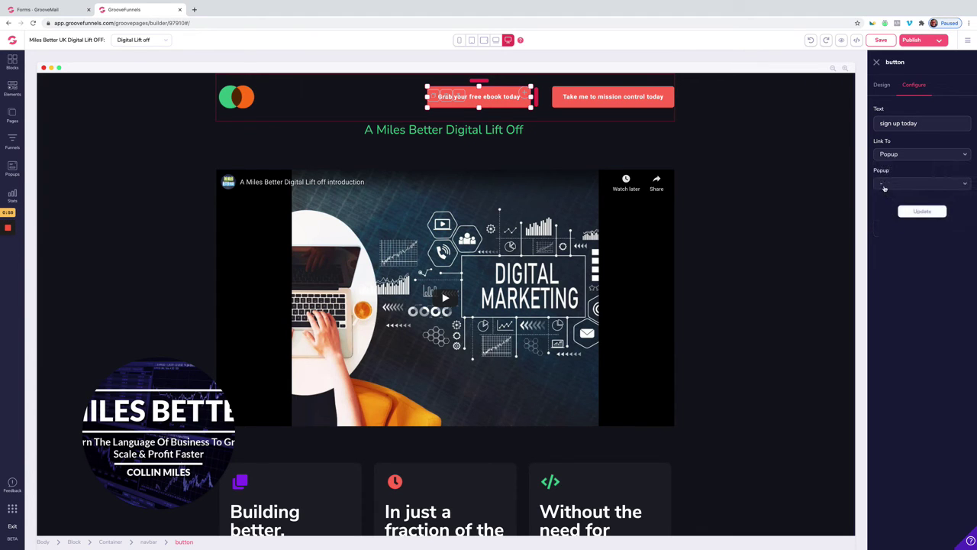
{"action": "left_click", "coordinate": [885, 184]}
{"action": "left_click", "coordinate": [889, 197]}
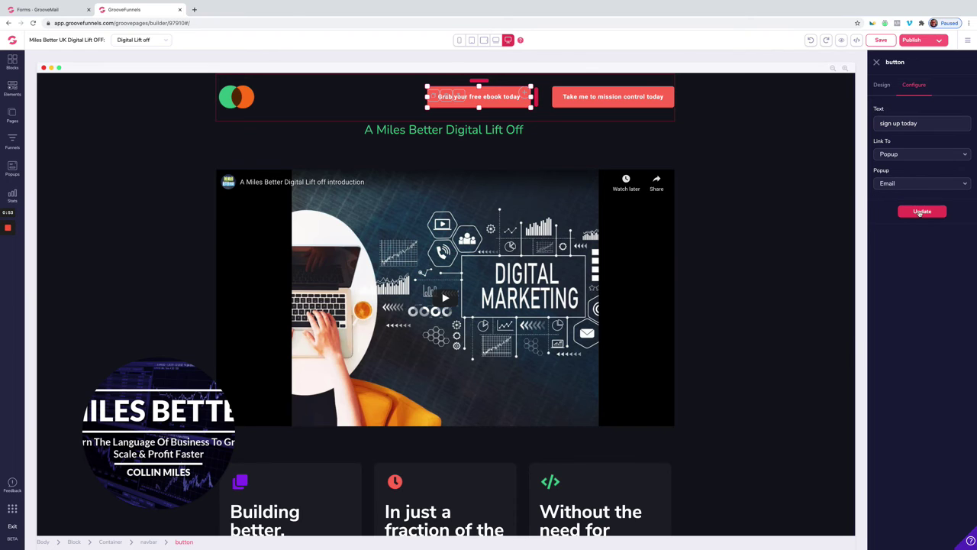
{"action": "left_click", "coordinate": [921, 211]}
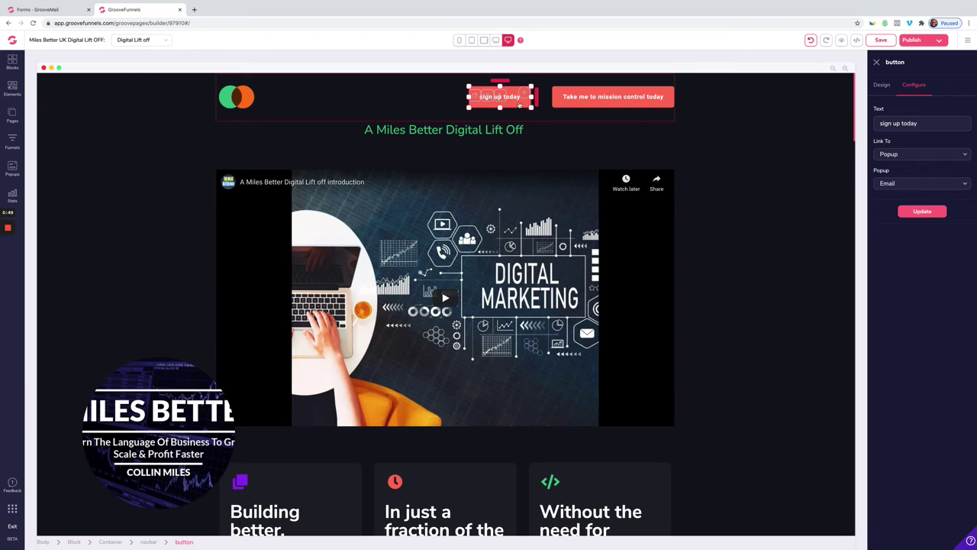
{"action": "left_click", "coordinate": [880, 40]}
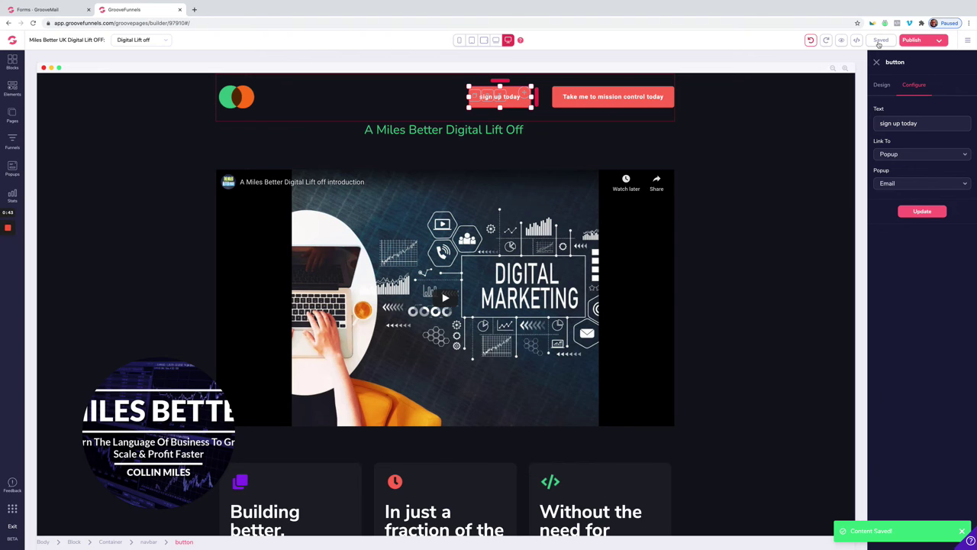
Preview the page, open the popup from the "sign up today" button and check the form's hello options
{"action": "left_click", "coordinate": [842, 43]}
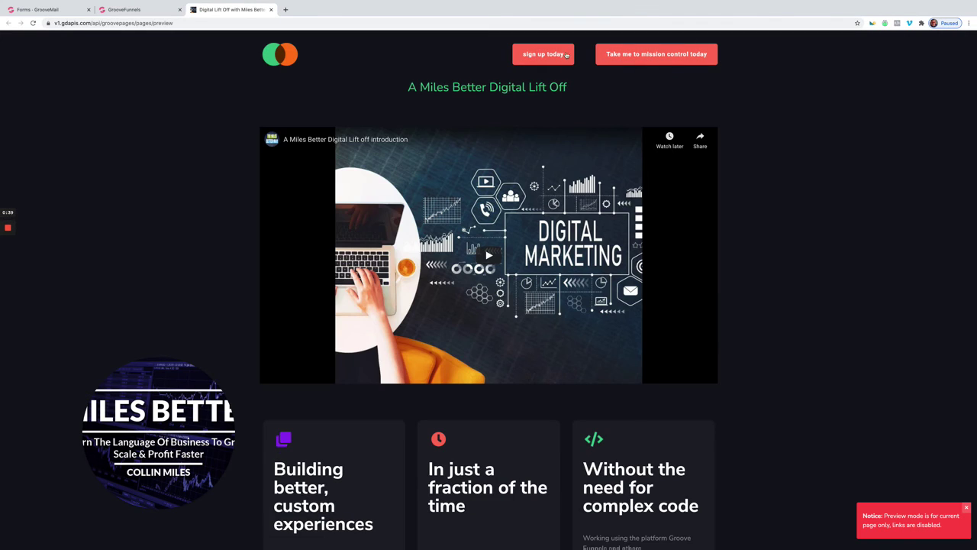
{"action": "left_click", "coordinate": [553, 59]}
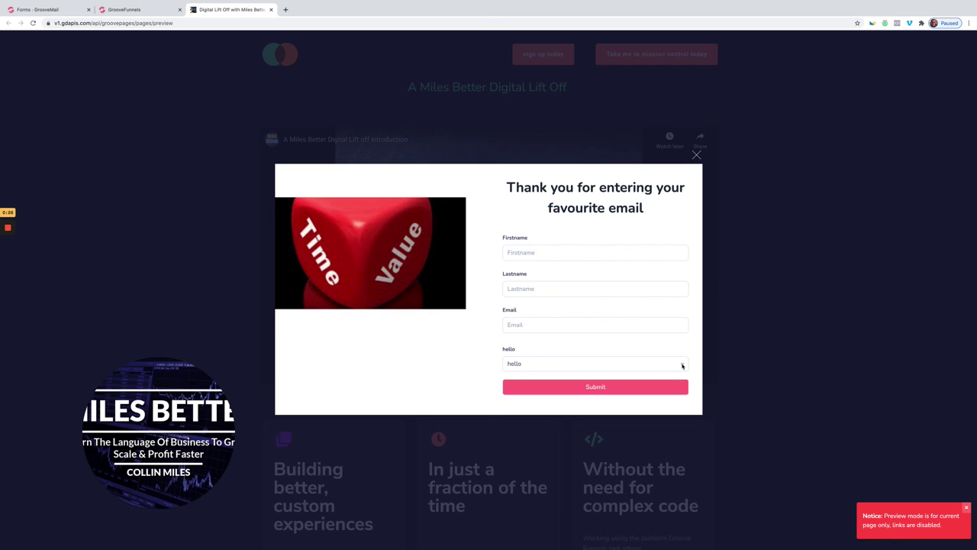
{"action": "left_click", "coordinate": [683, 366]}
{"action": "left_click", "coordinate": [547, 349]}
Fill in the popup form's first name, last name and email with the saved contact details and open the hello options
{"action": "left_click", "coordinate": [520, 252]}
{"action": "left_click", "coordinate": [521, 273]}
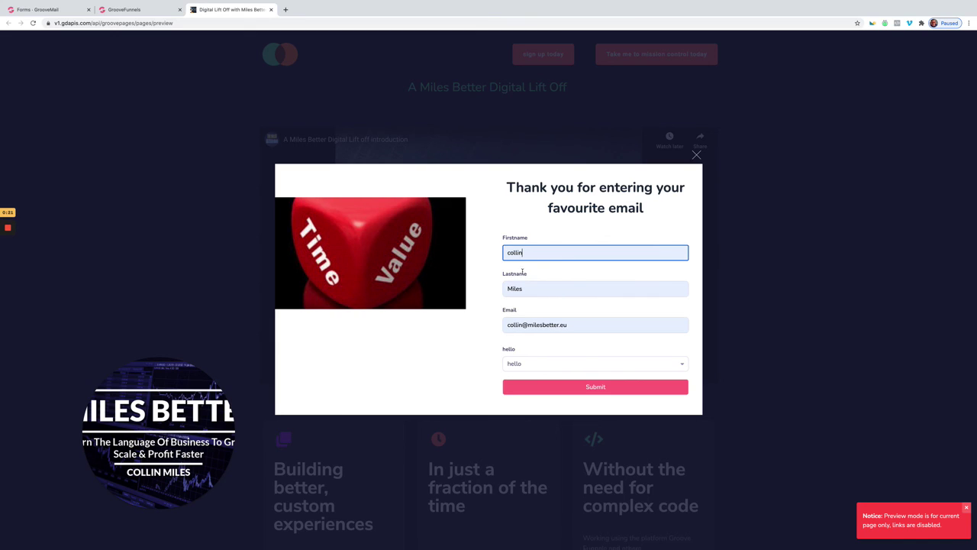
{"action": "left_click", "coordinate": [683, 367]}
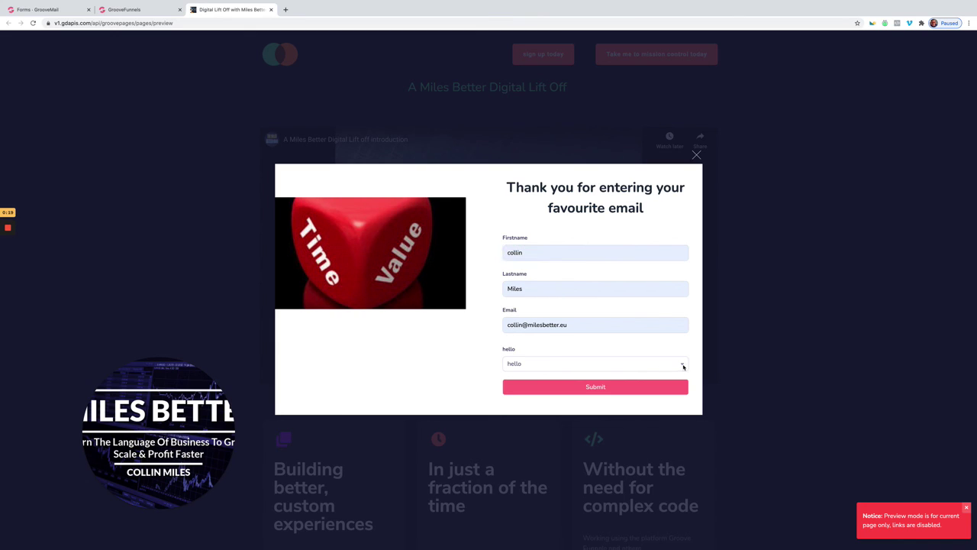